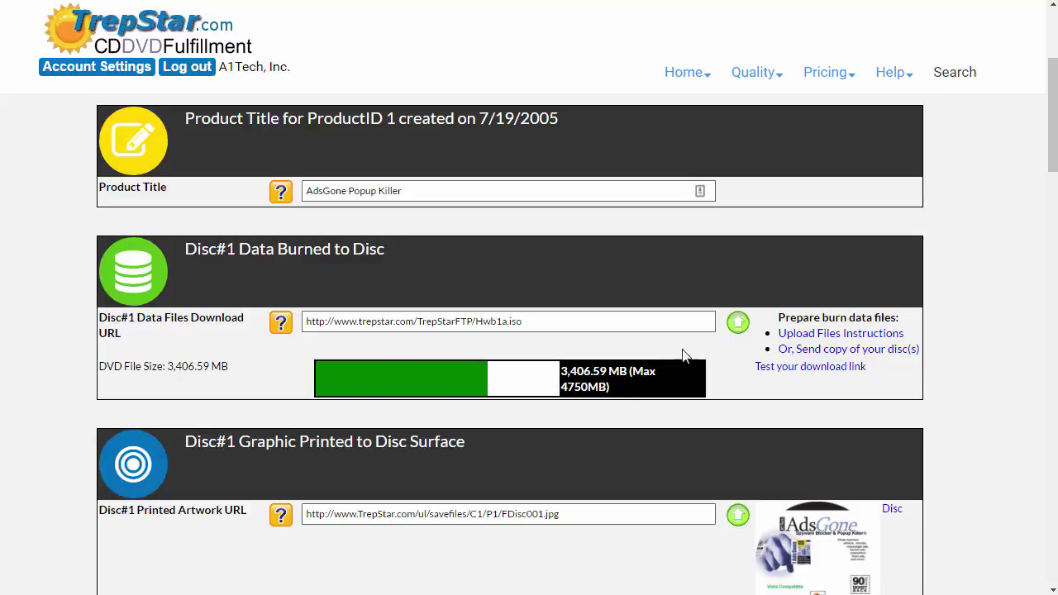
Step: Open the Easy Disc Setup help page and read through it
mouse_move(898, 74)
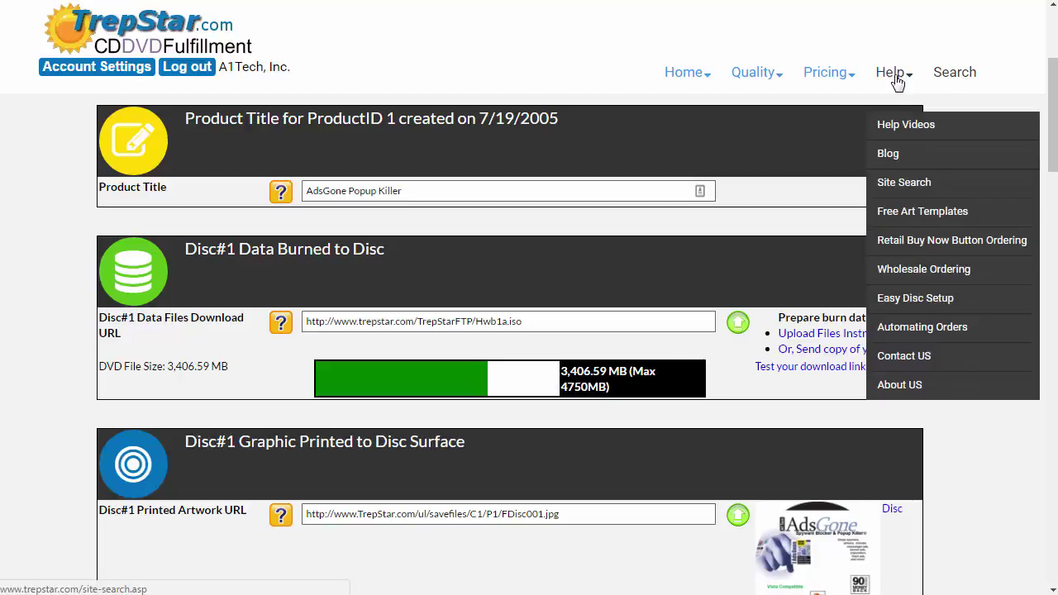
left_click(913, 299)
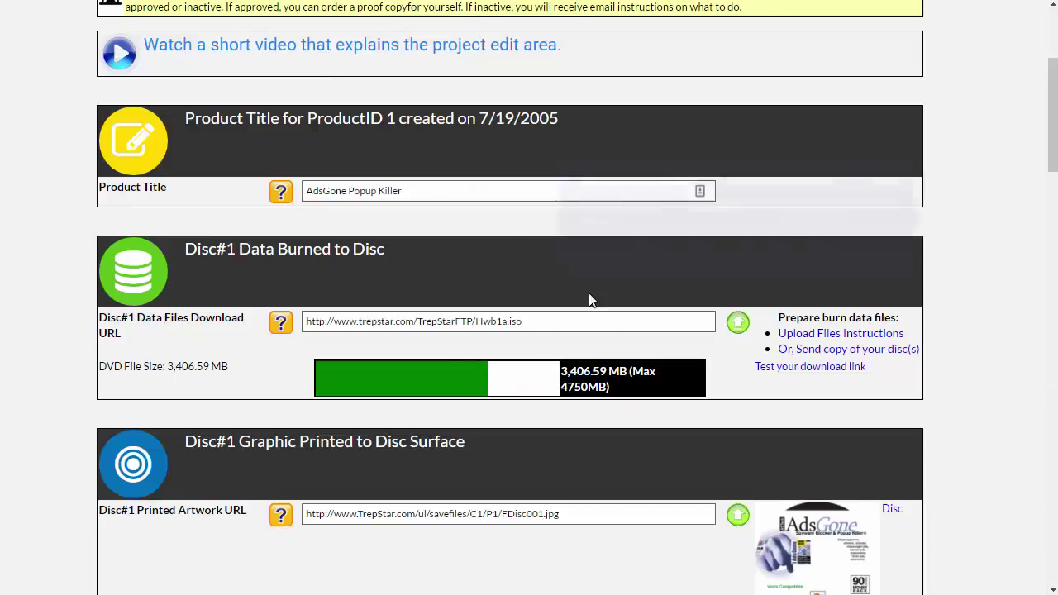
scroll(599, 300, "up", 2)
scroll(600, 301, "up", 2)
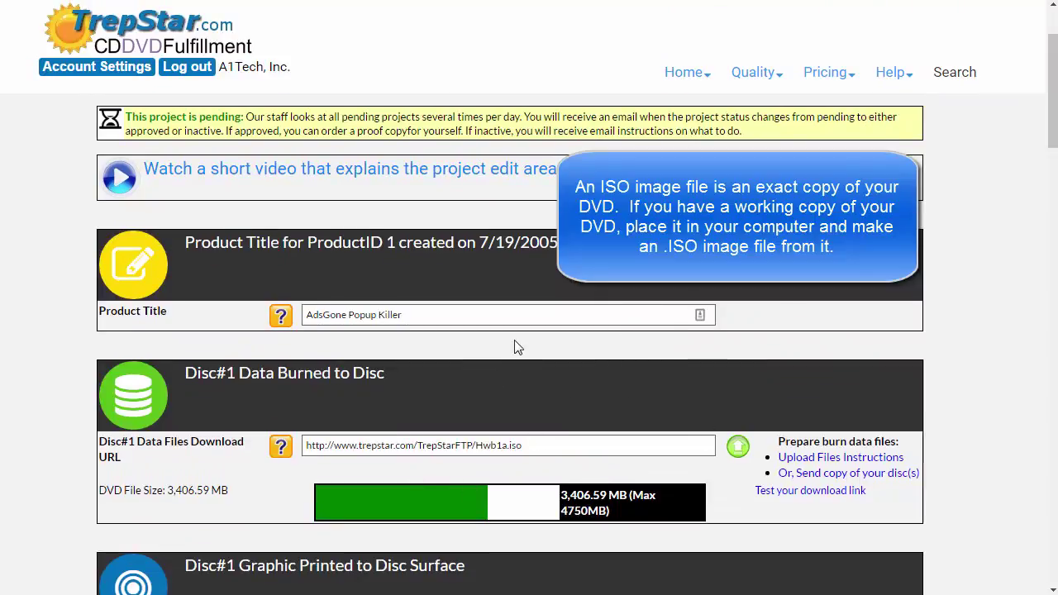
scroll(514, 347, "up", 3)
scroll(514, 347, "down", 3)
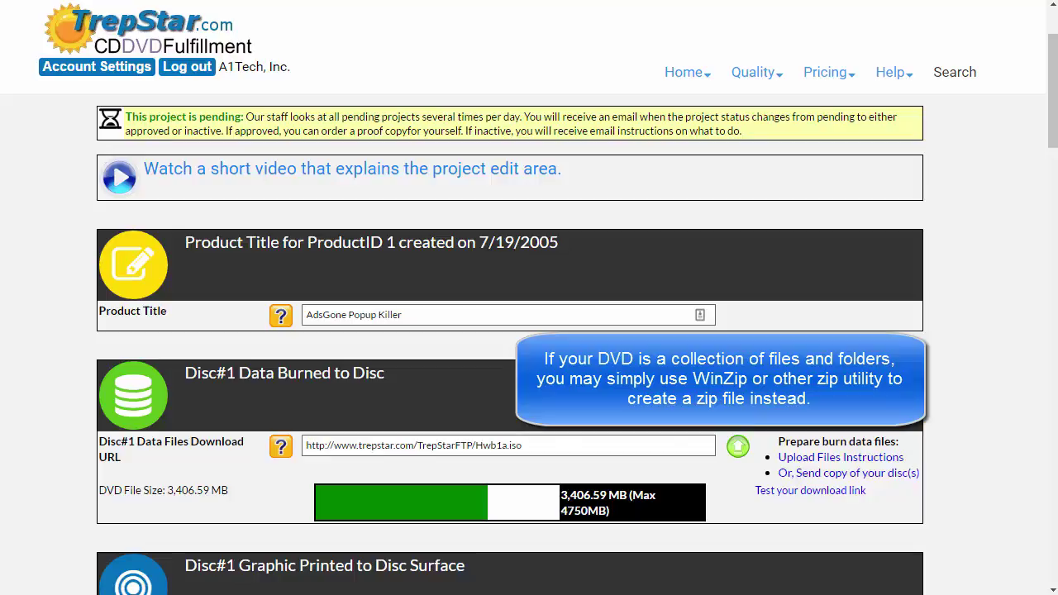
Step: Inspect the Disc#1 download URL and its iso file extension
triple_click(568, 447)
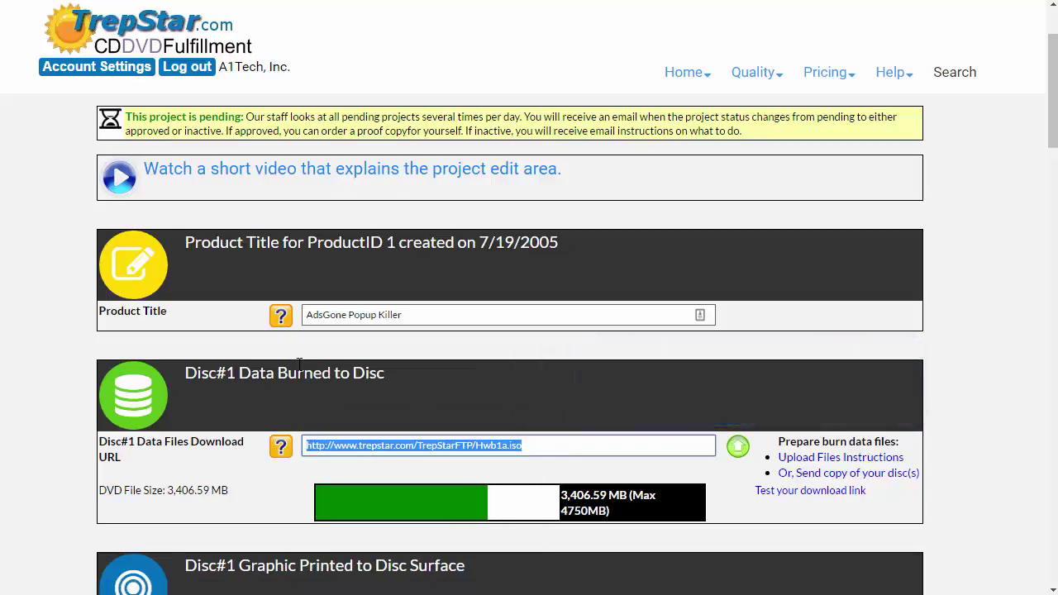
left_click(552, 450)
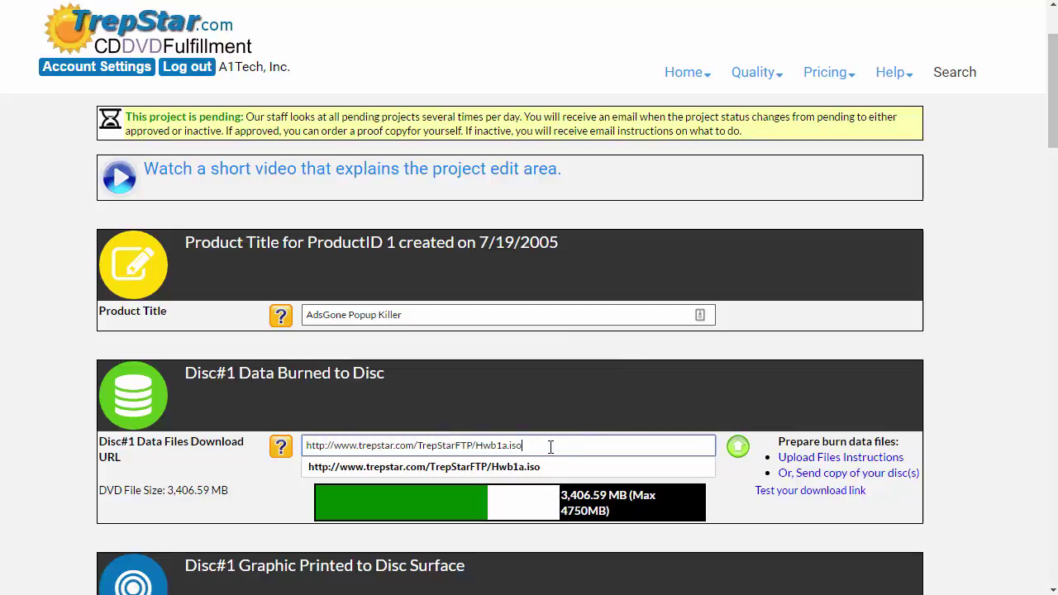
left_click_drag(508, 446, 536, 449)
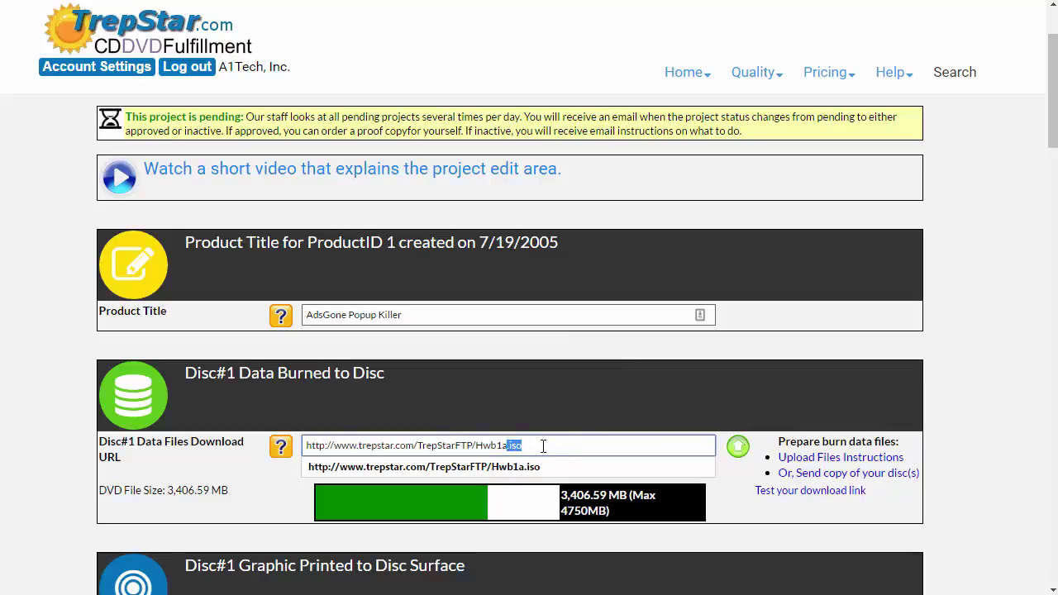
left_click(543, 446)
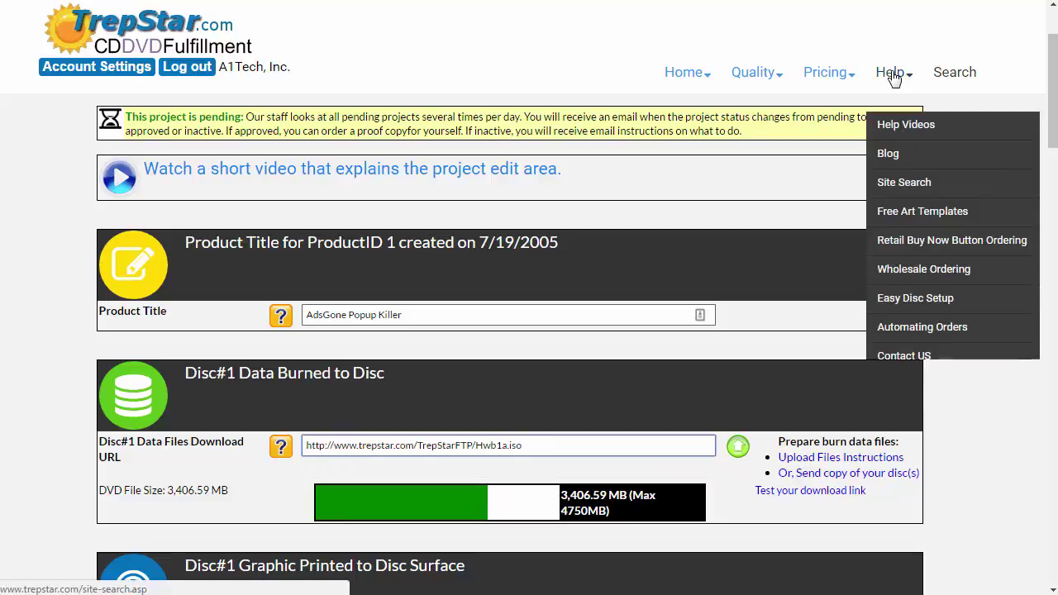
Step: Switch to the data file upload option and review the Disc#1 download URL field
mouse_move(893, 77)
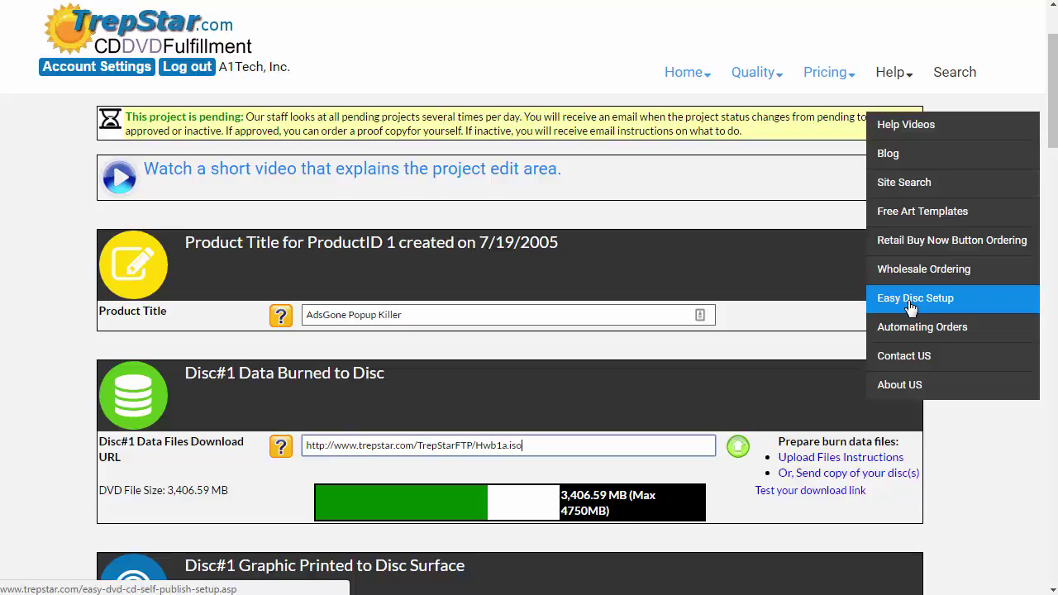
left_click(632, 440)
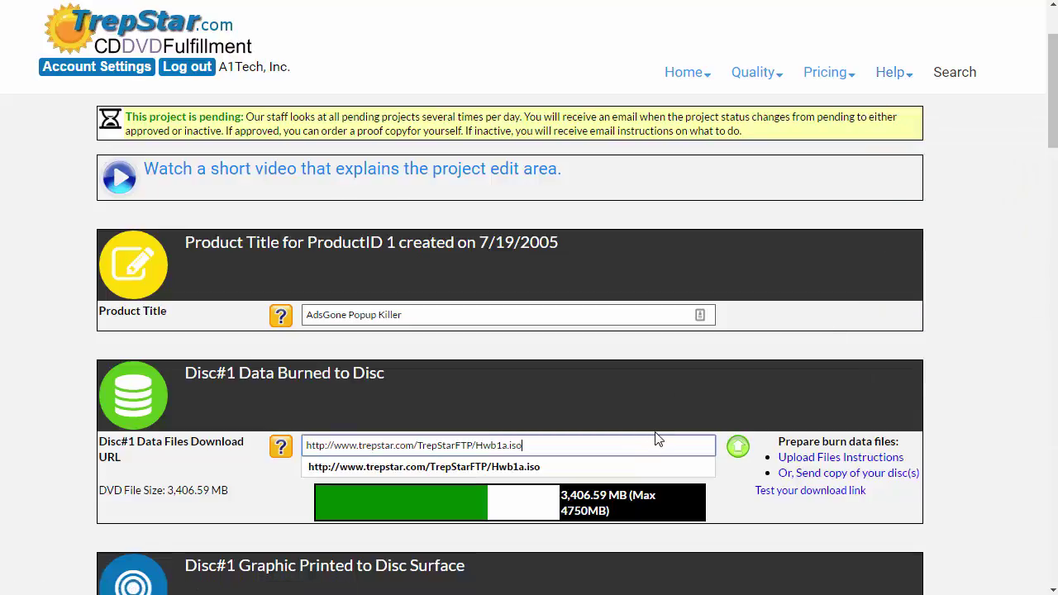
left_click(736, 446)
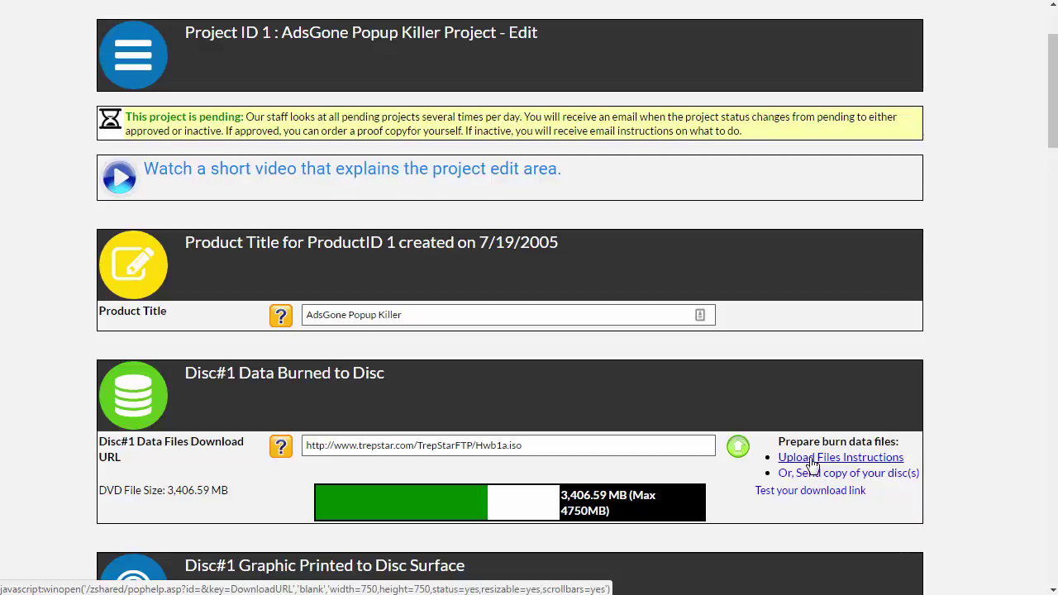
left_click(571, 451)
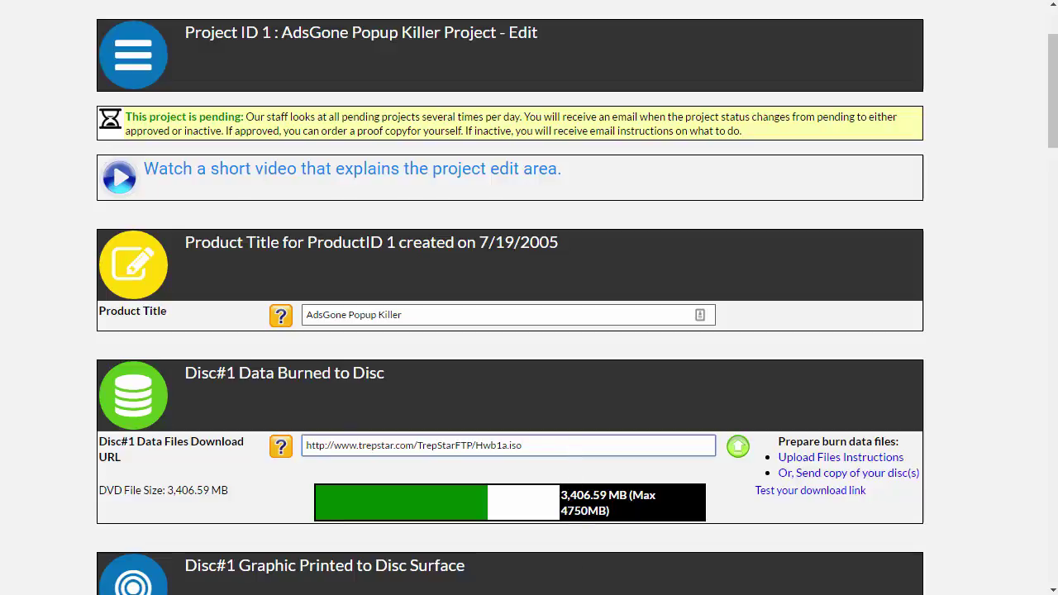
left_click_drag(522, 444, 259, 442)
left_click(599, 446)
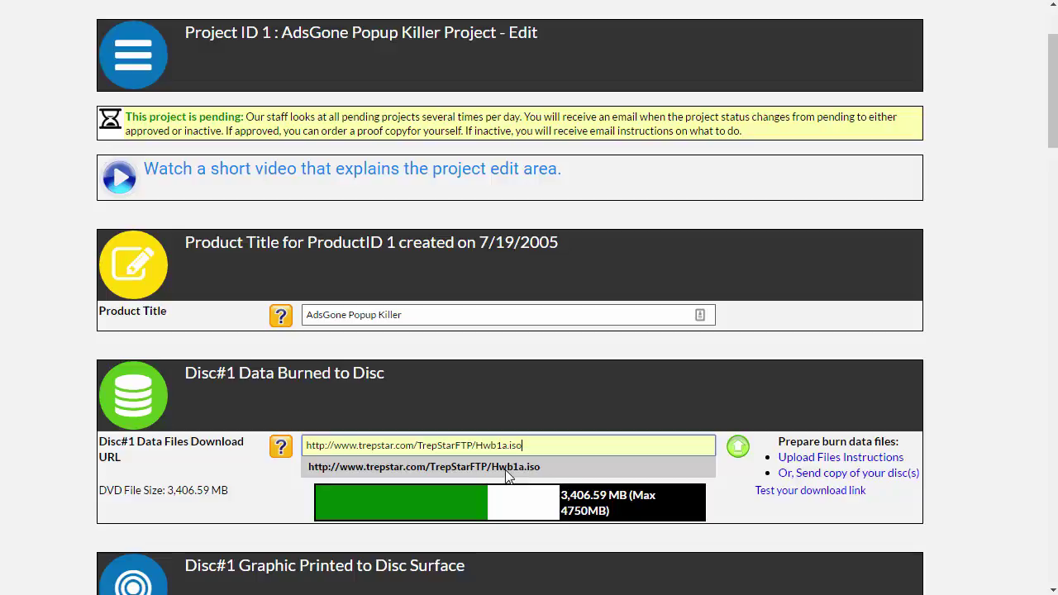
scroll(567, 464, "down", 2)
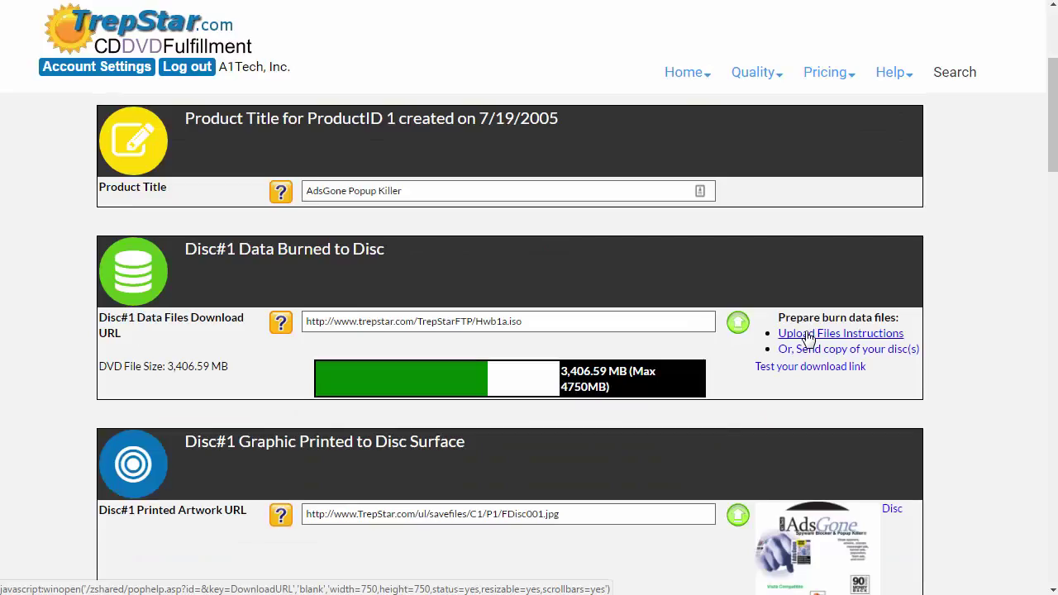
Step: Read the upload instructions' option about the free TrepStar public FTP folder
left_click(806, 333)
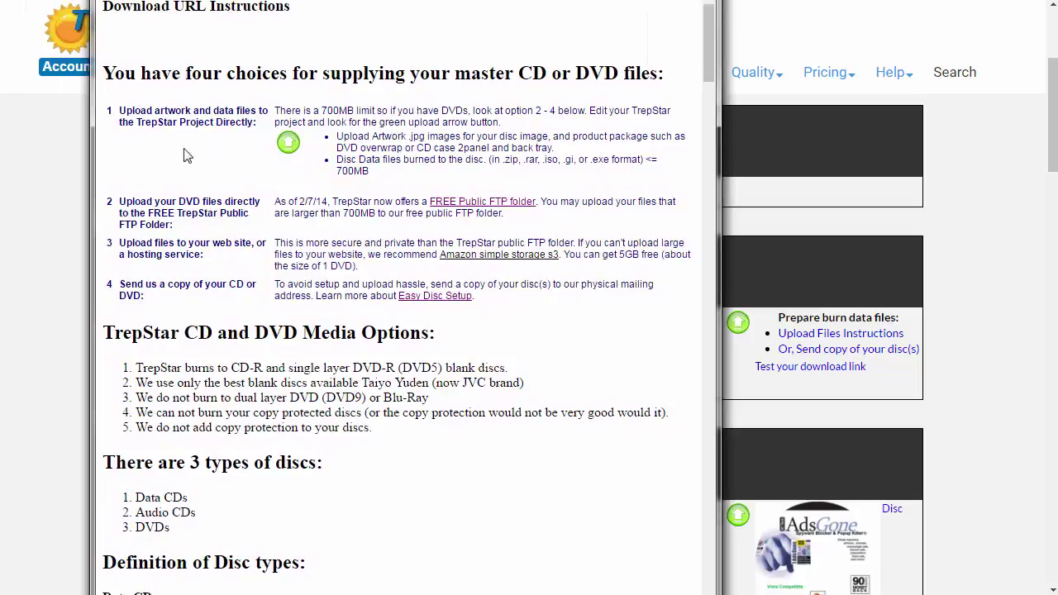
left_click_drag(179, 202, 252, 225)
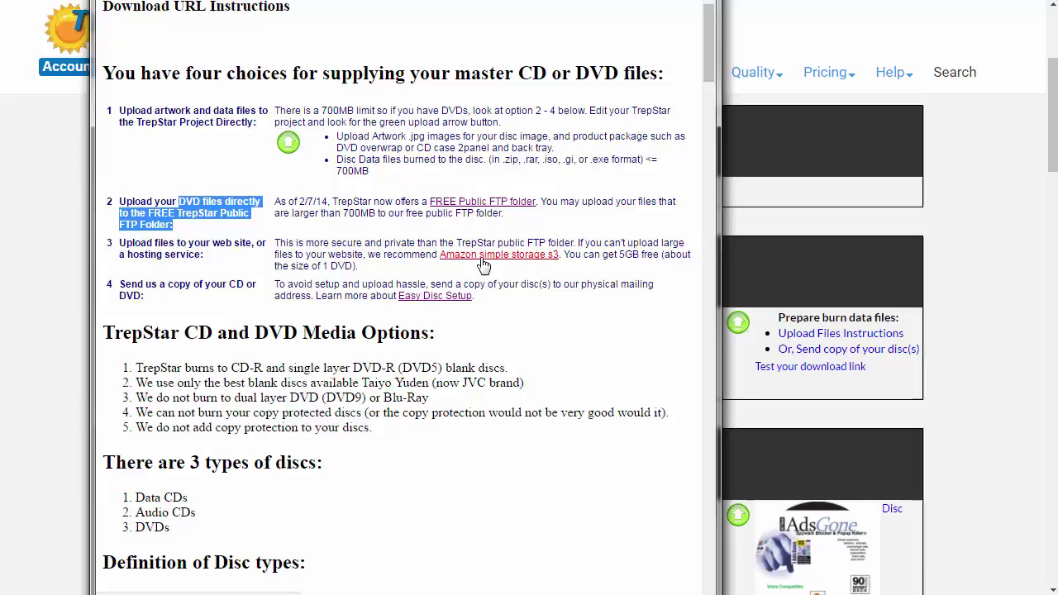
left_click(657, 1)
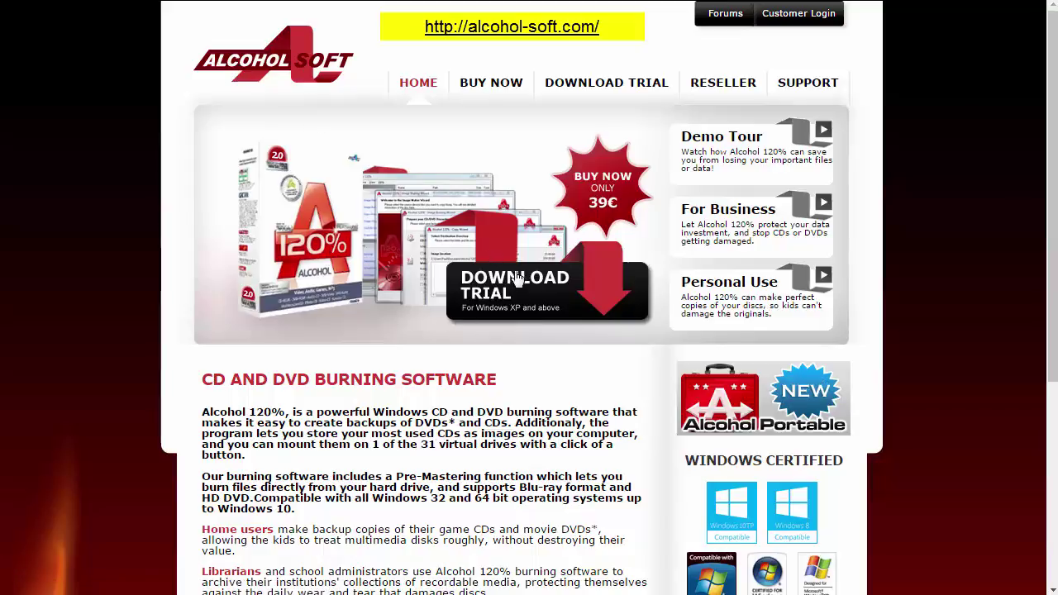
Step: Save the Alcohol 120% Trial 2.0.3.8806 downloader from Filefacts, skipping the search-manager offer
left_click(461, 316)
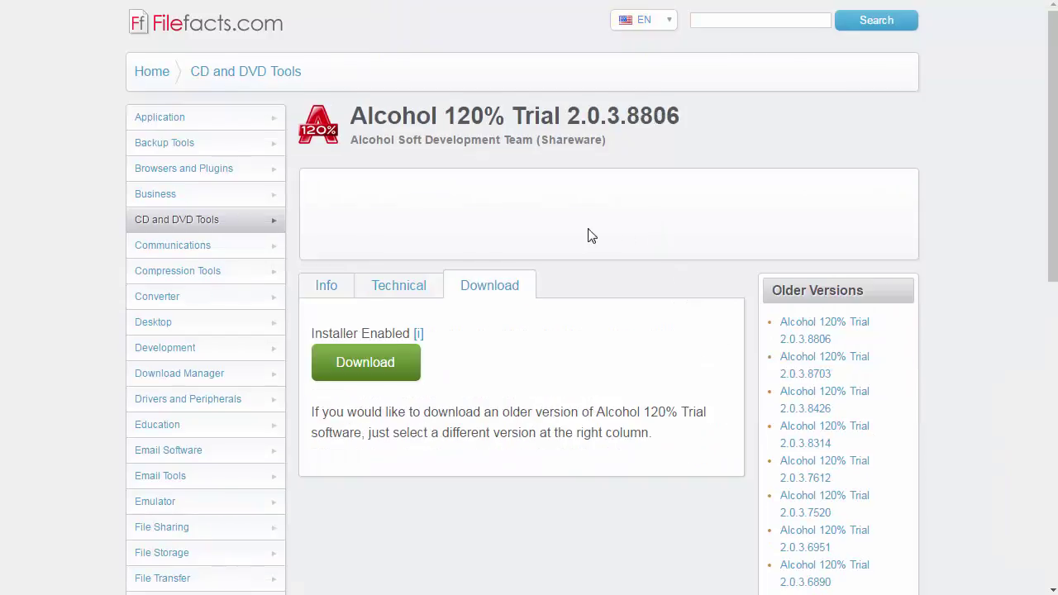
left_click(335, 289)
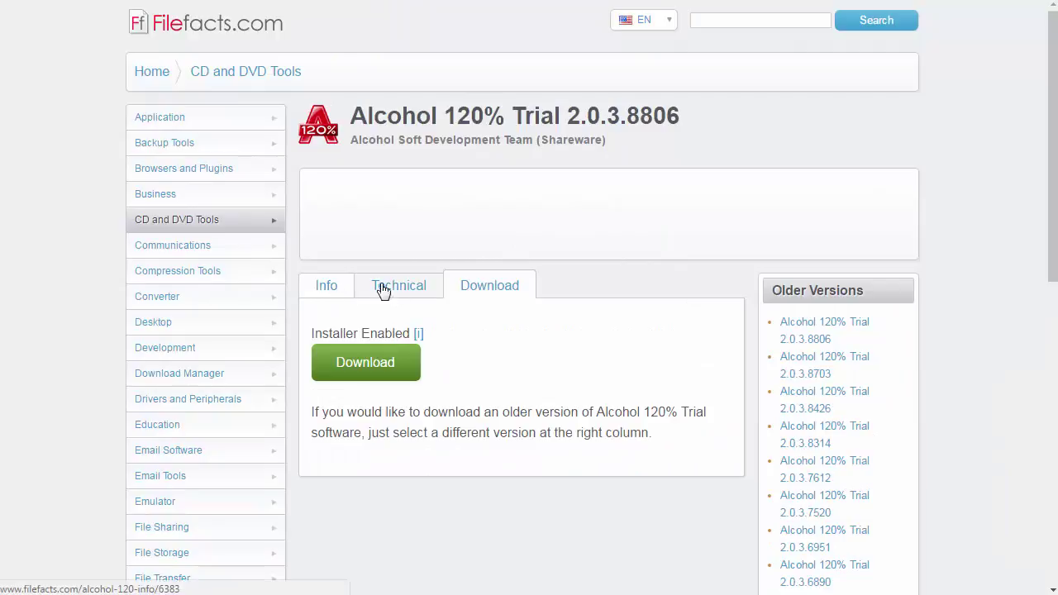
left_click(478, 283)
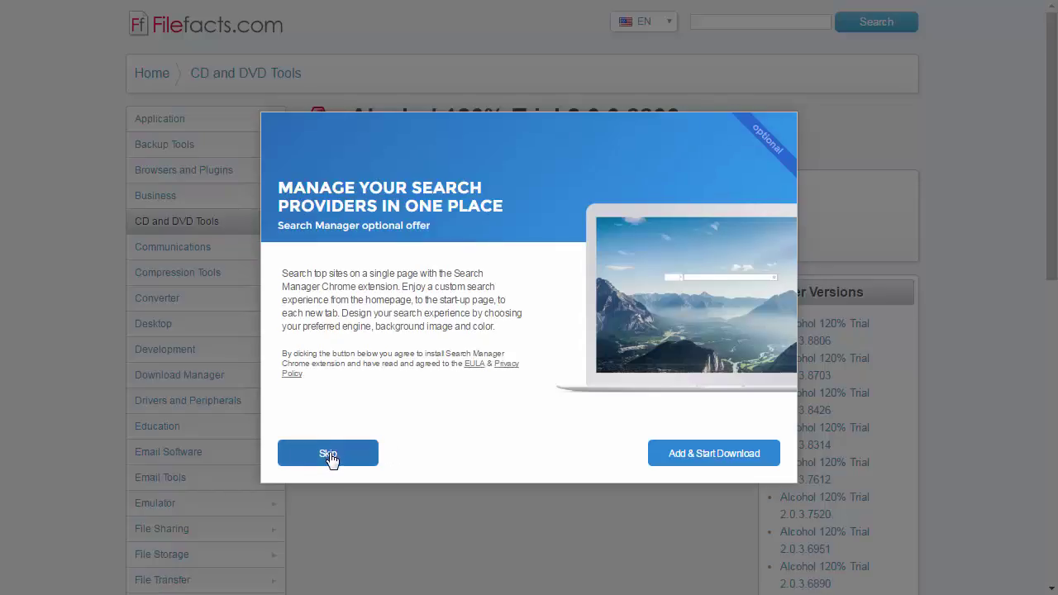
left_click(328, 459)
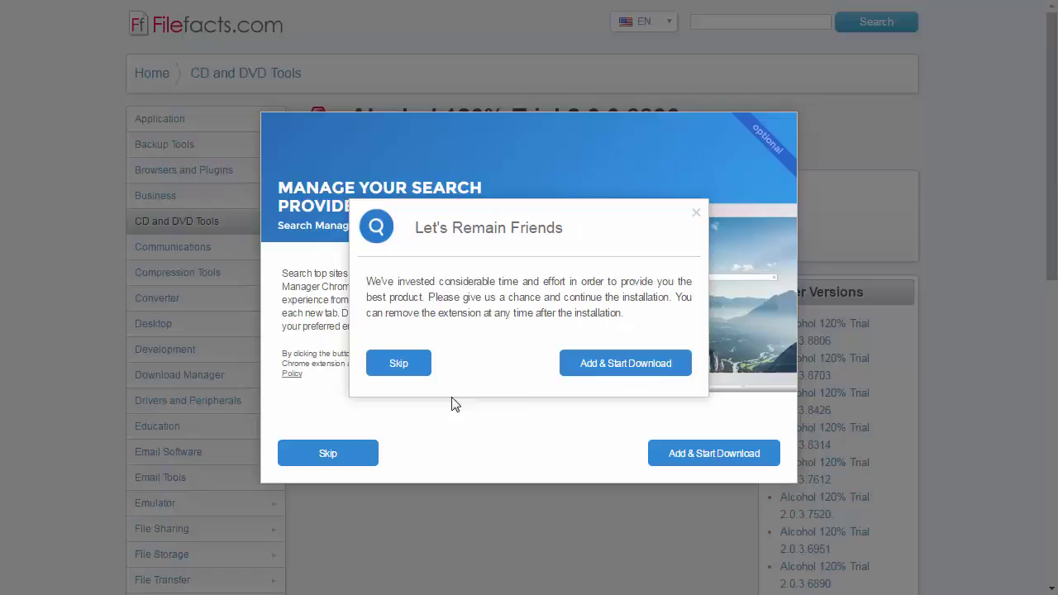
left_click(396, 363)
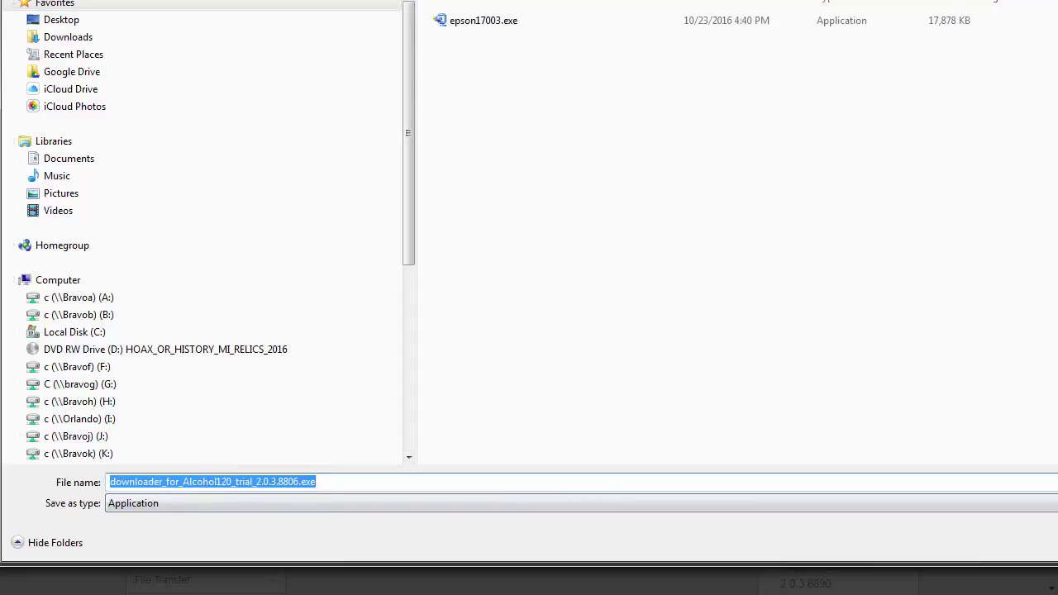
key("Return")
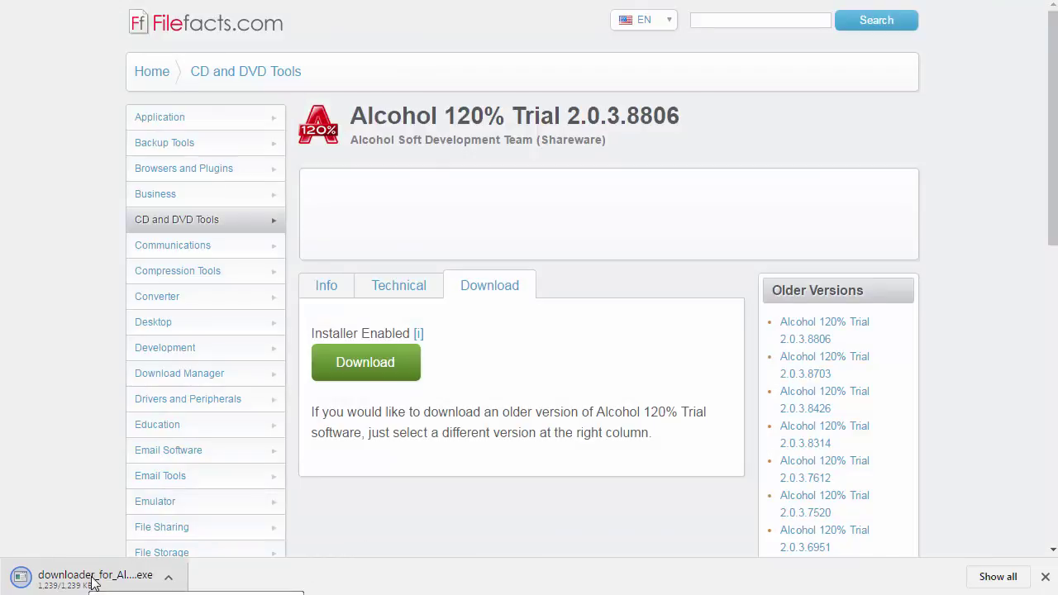
Step: Run the downloaded Alcohol 120% downloader and decline all bundled offers
left_click(93, 578)
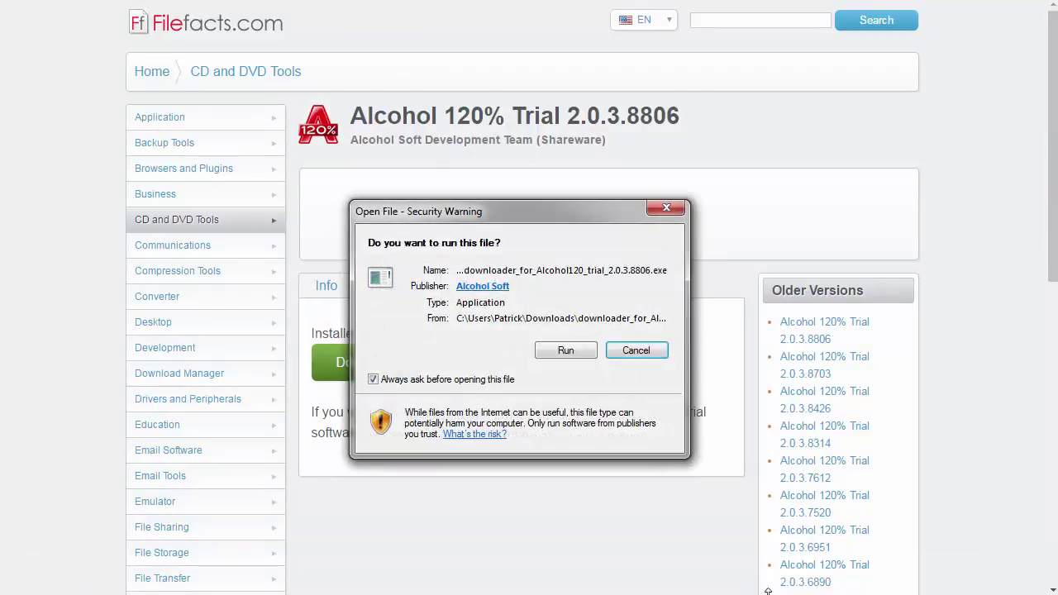
left_click(570, 350)
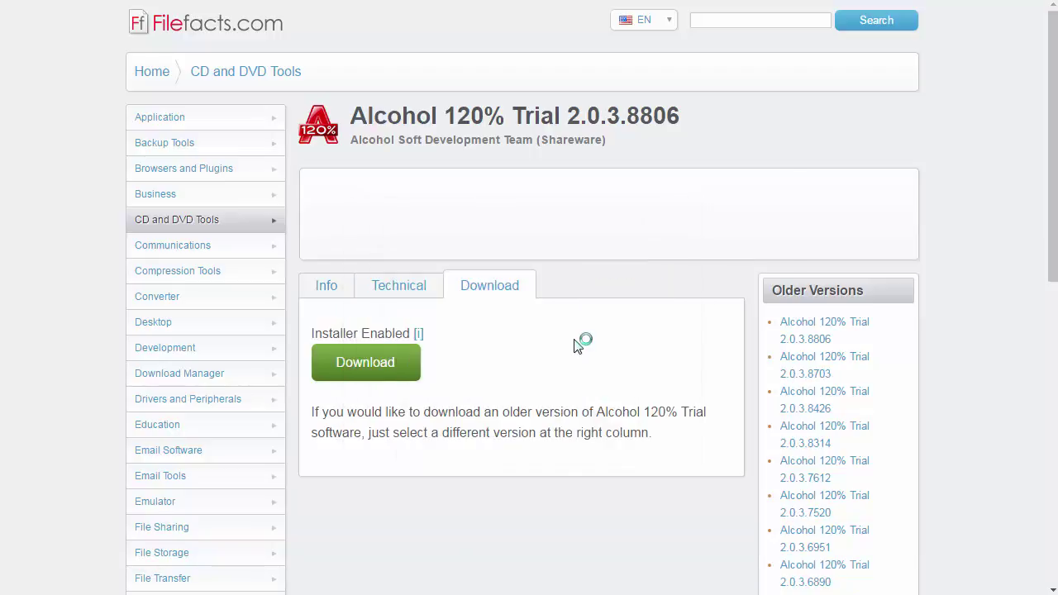
left_click(690, 531)
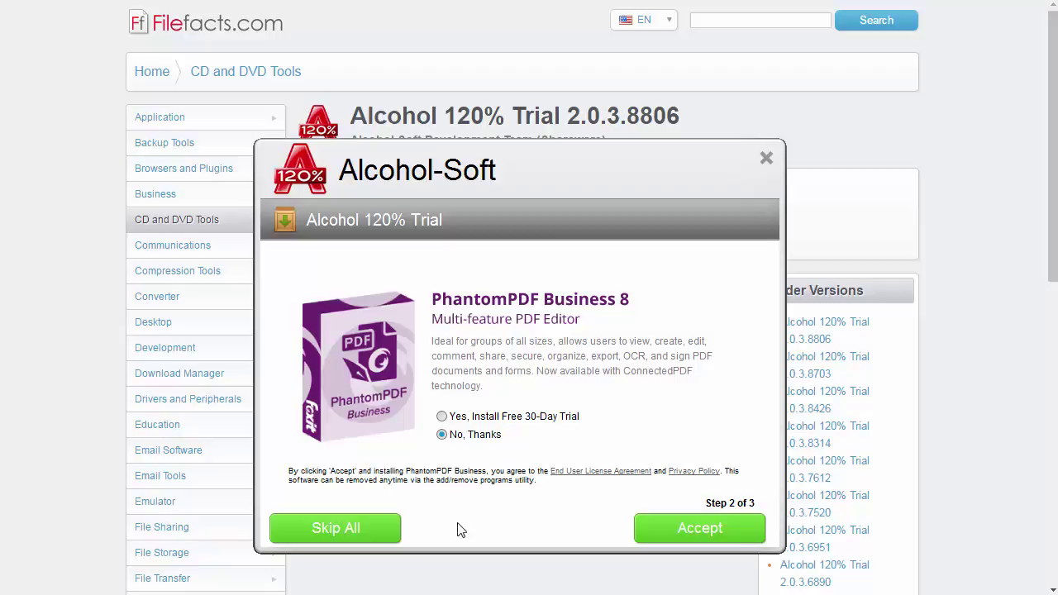
left_click(372, 535)
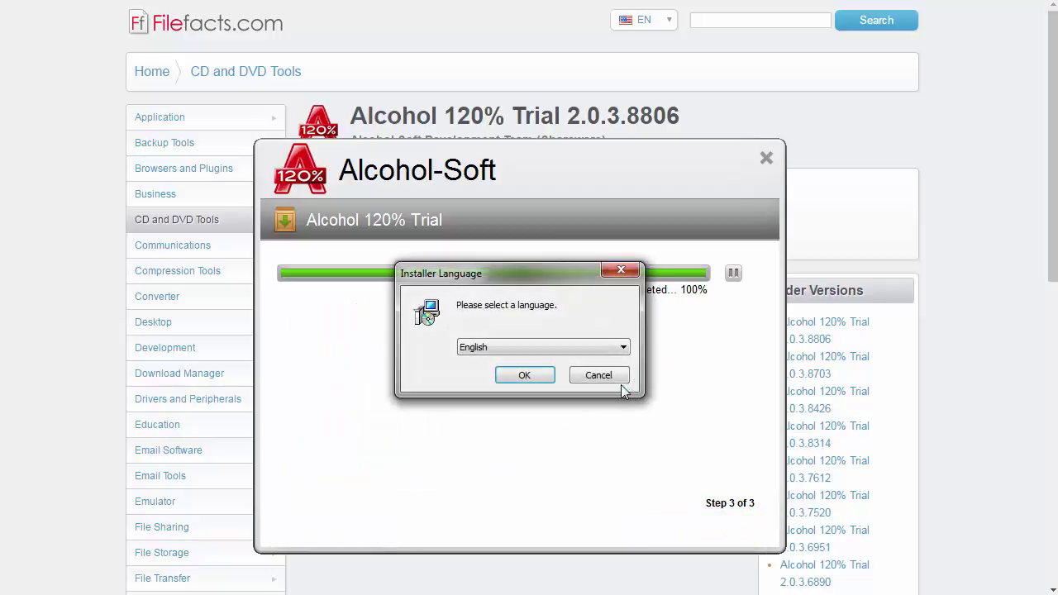
Step: Install Alcohol 120% in English, restart Windows, and dismiss the trial information
left_click(522, 375)
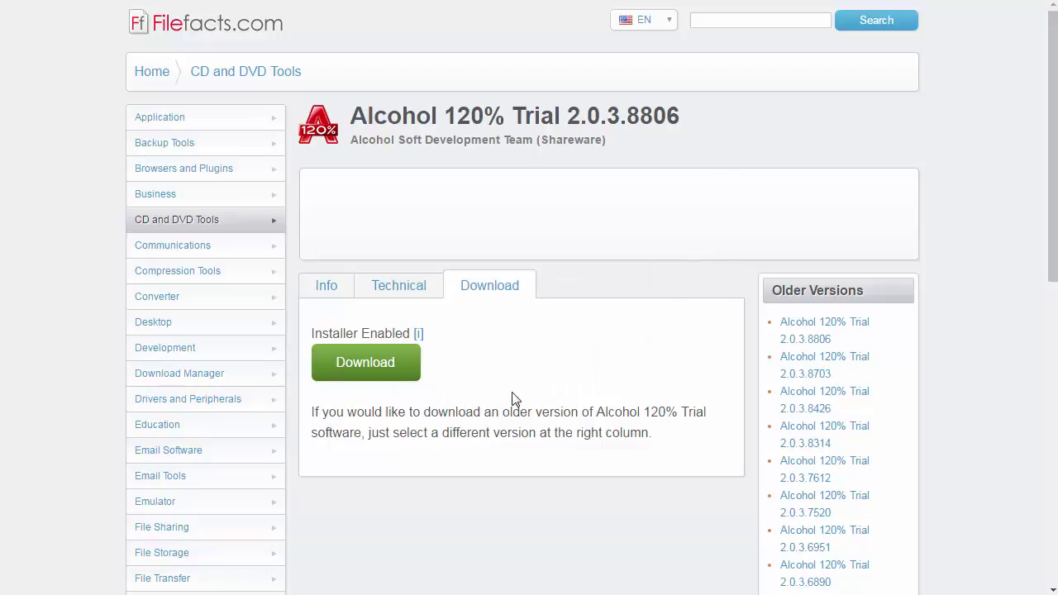
left_click(604, 469)
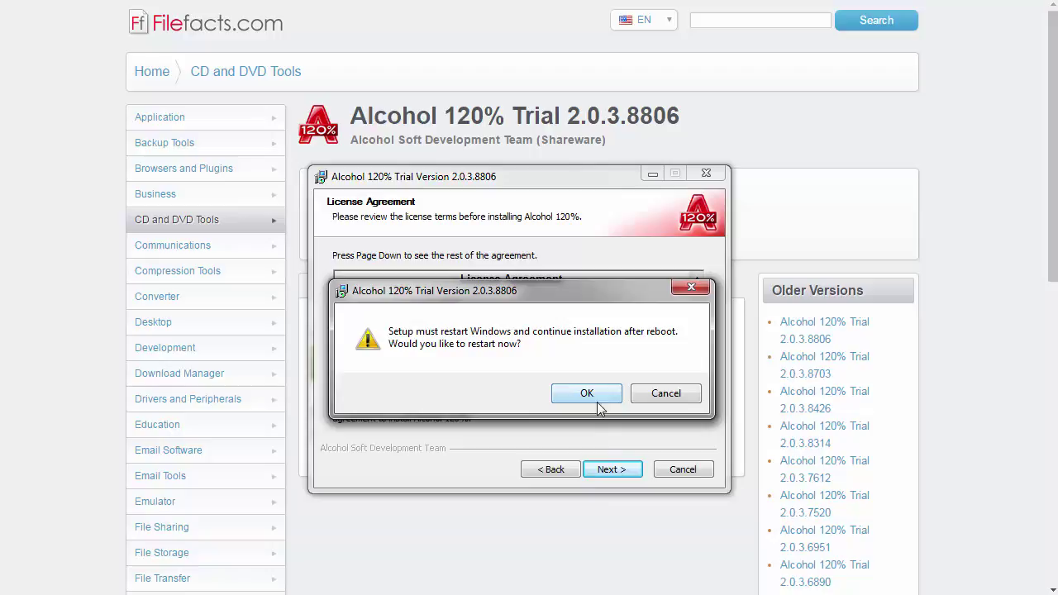
left_click(599, 400)
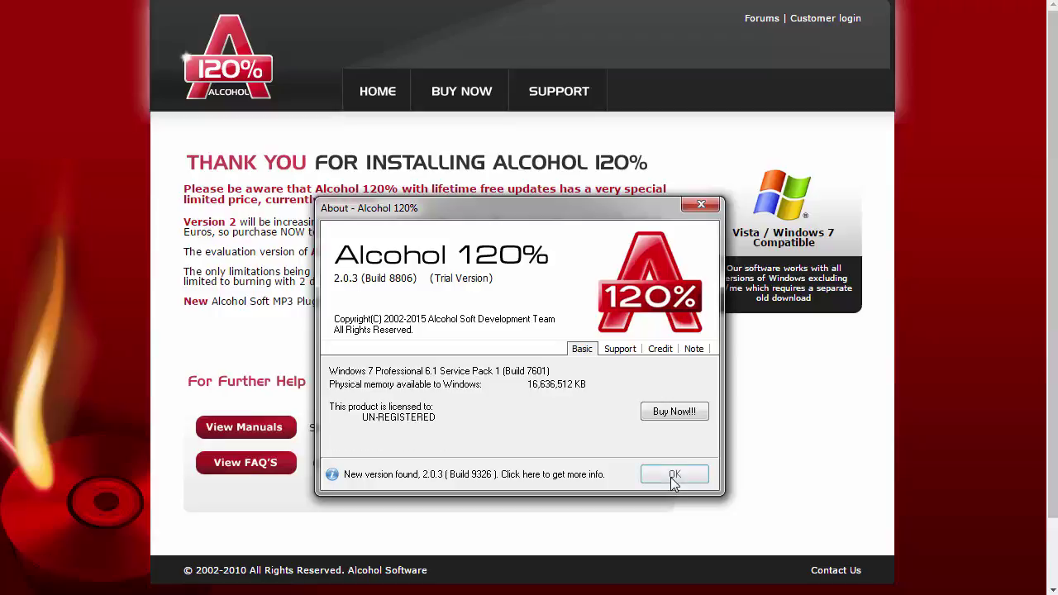
left_click(673, 476)
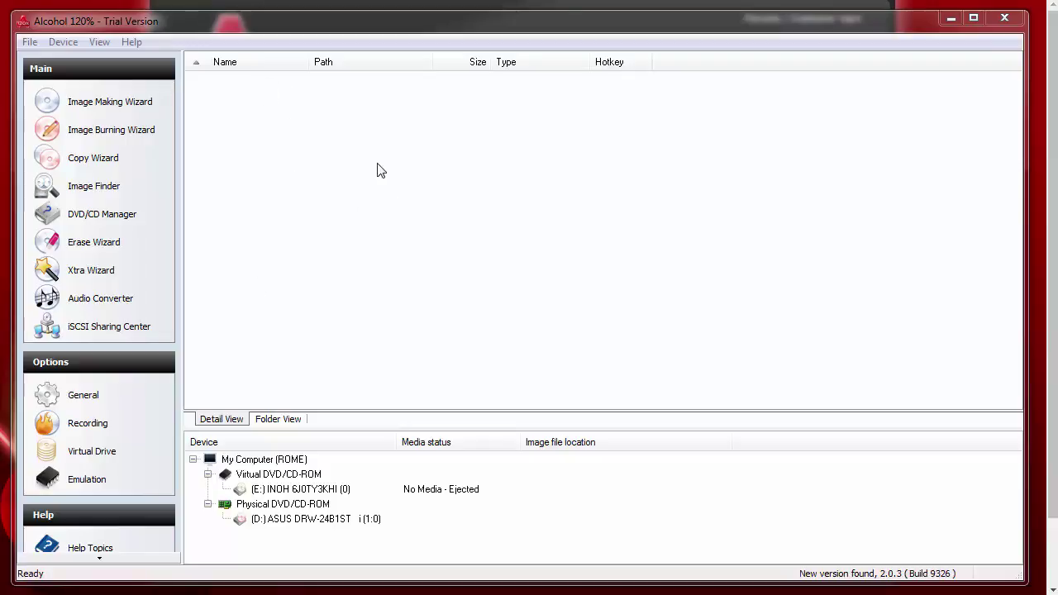
Step: Image the disc in ASUS drive D: as MyDVDProject, a Standard ISO (*.iso) file
left_click(112, 104)
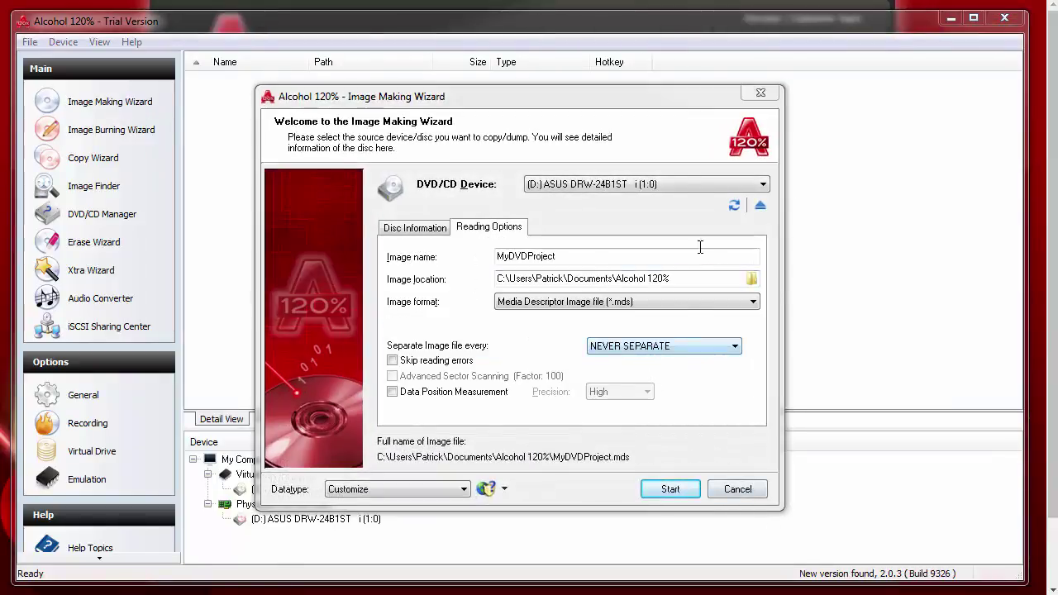
left_click(675, 186)
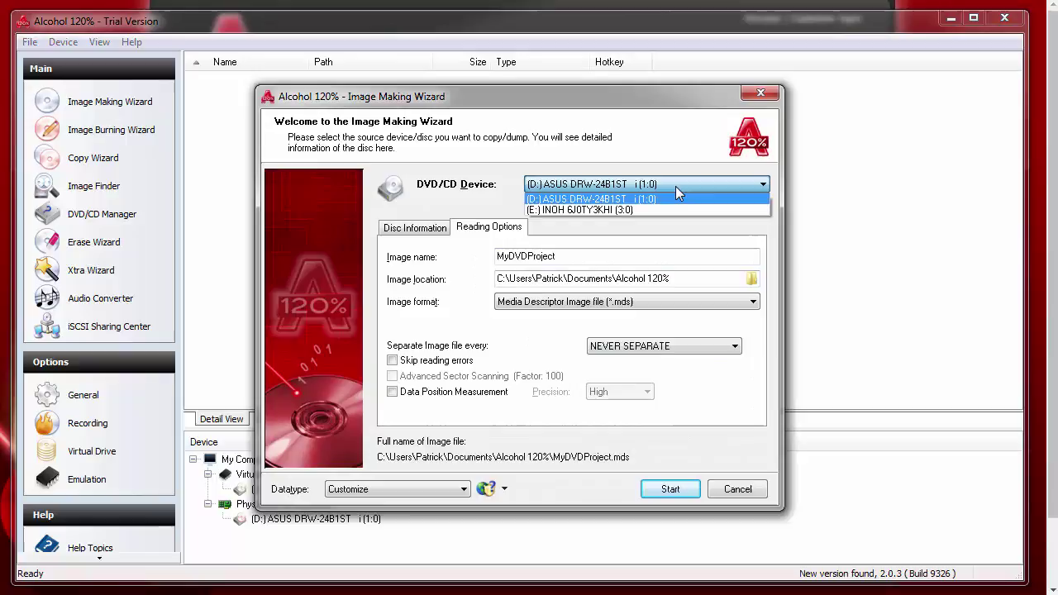
left_click(675, 186)
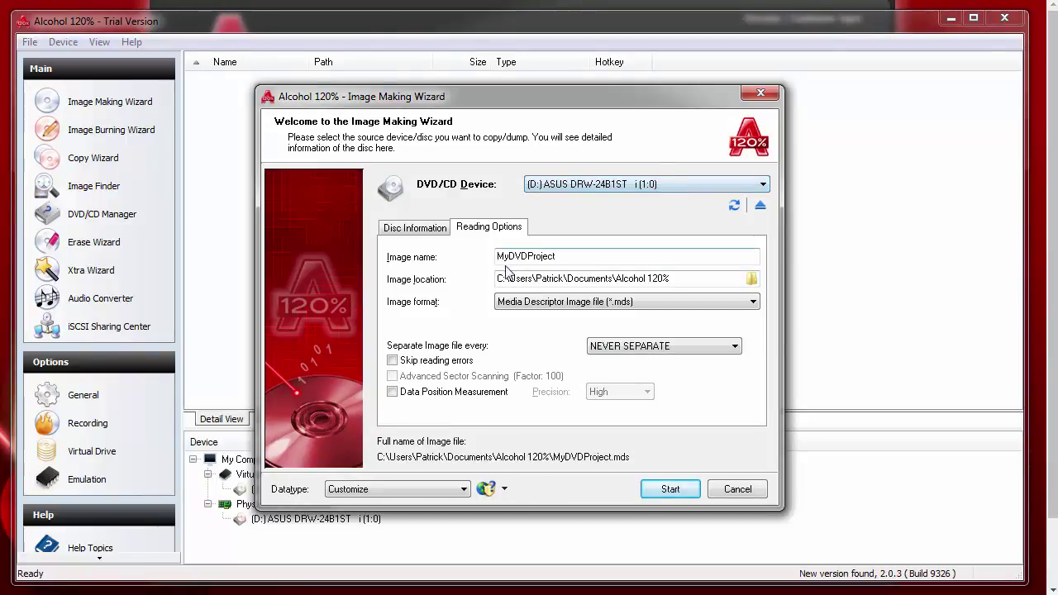
left_click_drag(590, 254, 495, 256)
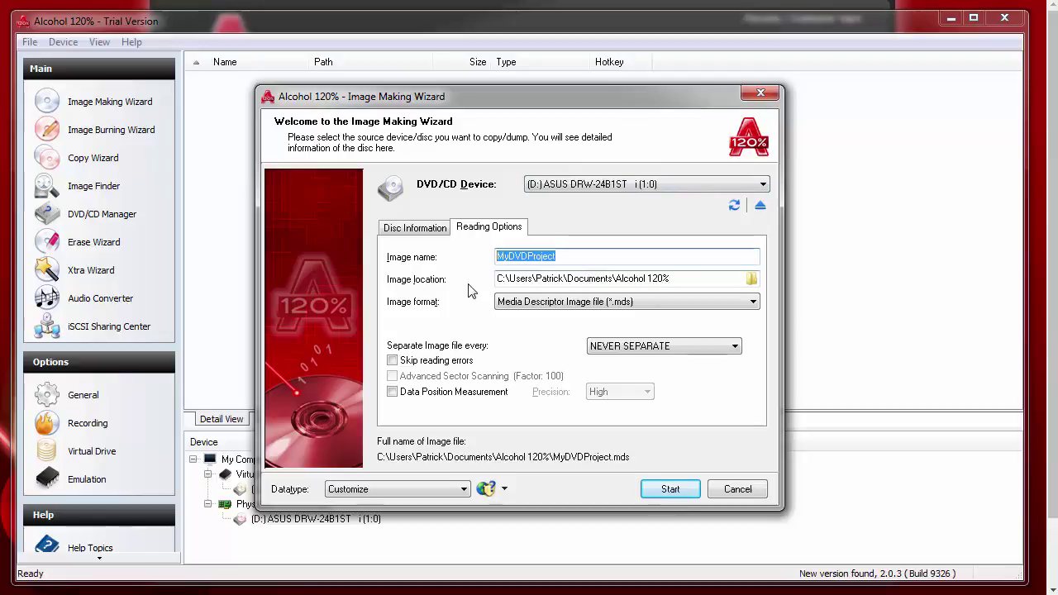
left_click(561, 304)
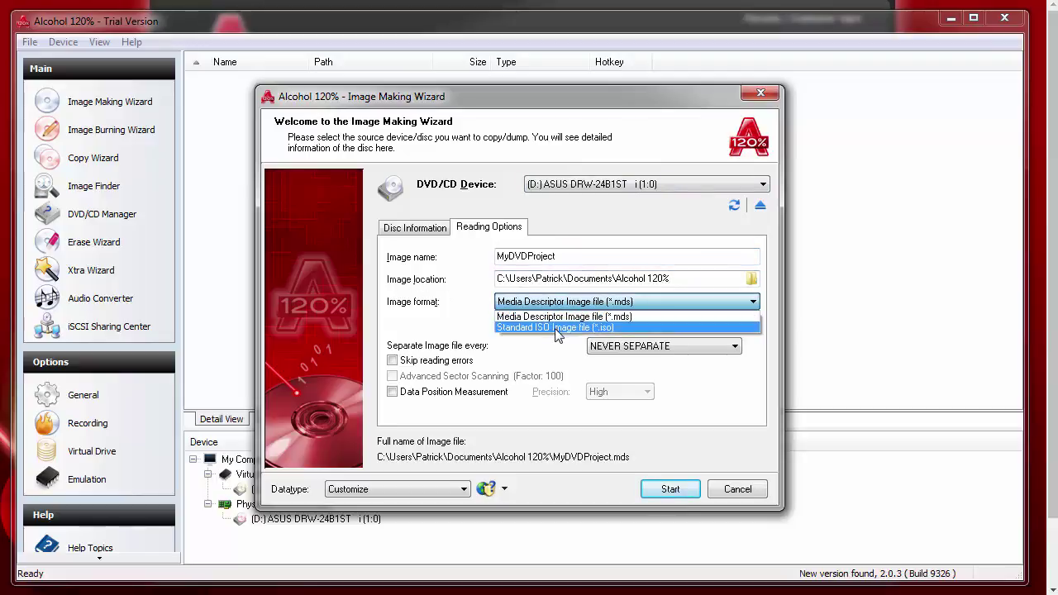
left_click(558, 327)
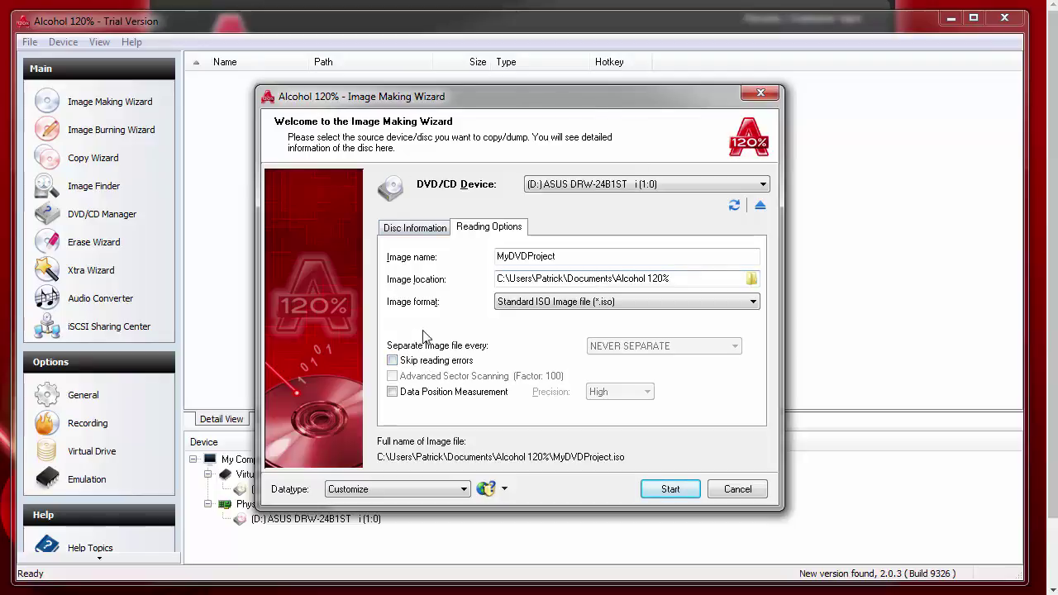
left_click(657, 490)
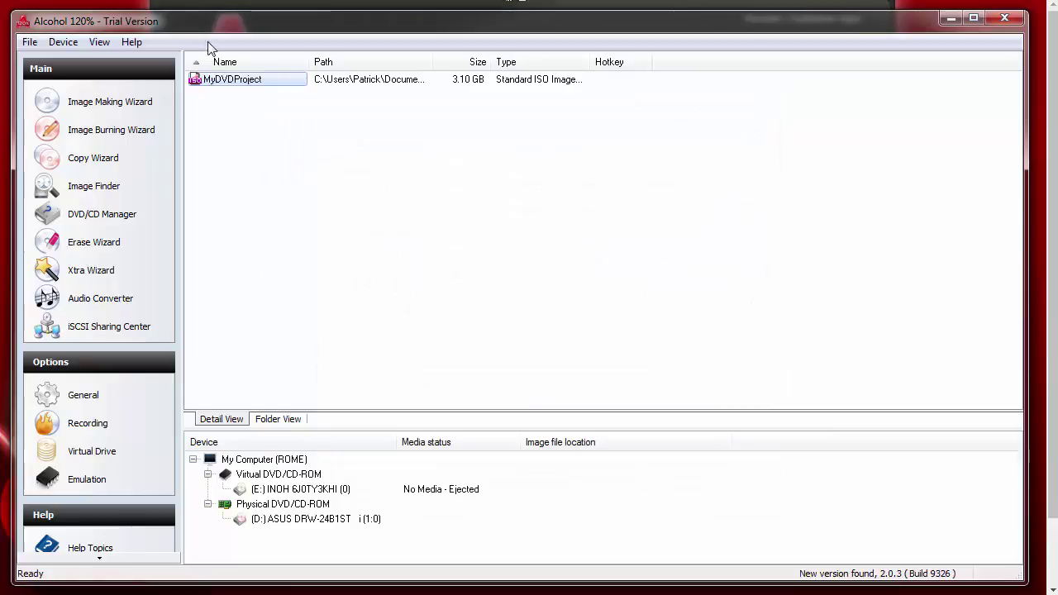
Step: Reveal MyDVDProject's full path and open its containing folder
left_click_drag(436, 66, 603, 71)
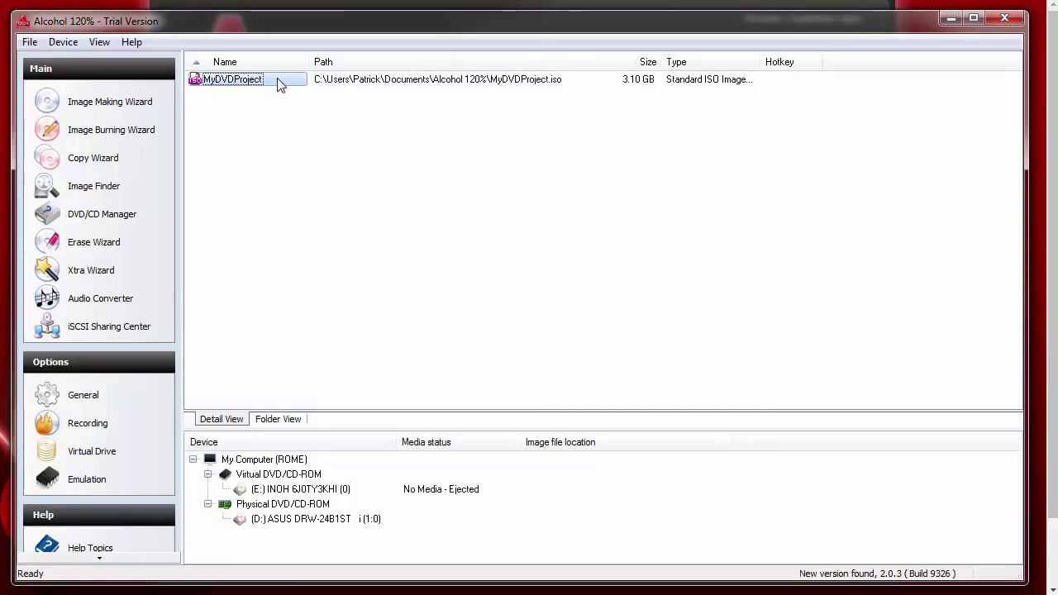
right_click(252, 79)
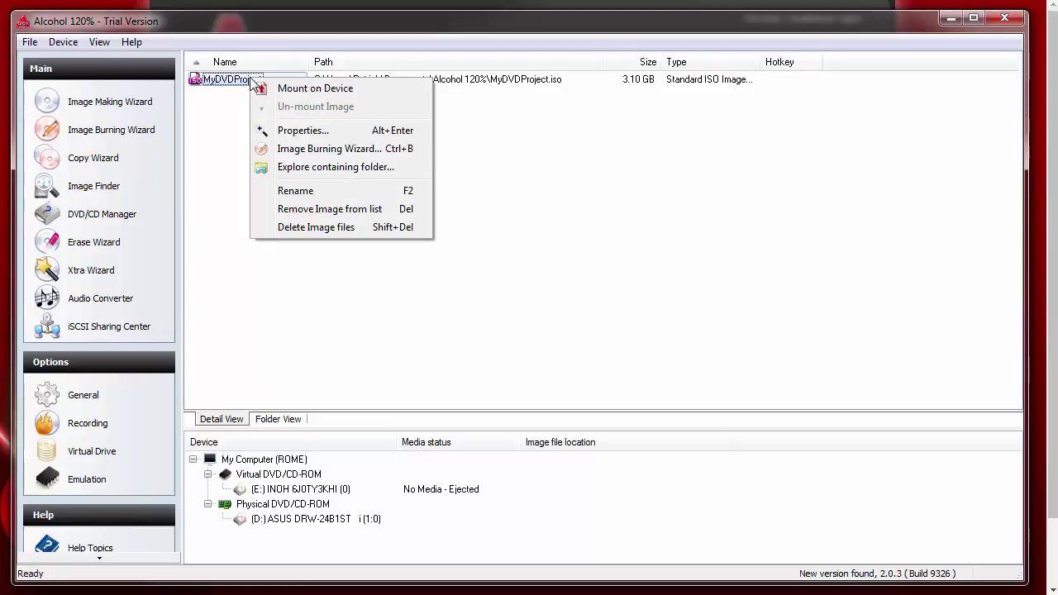
left_click(322, 167)
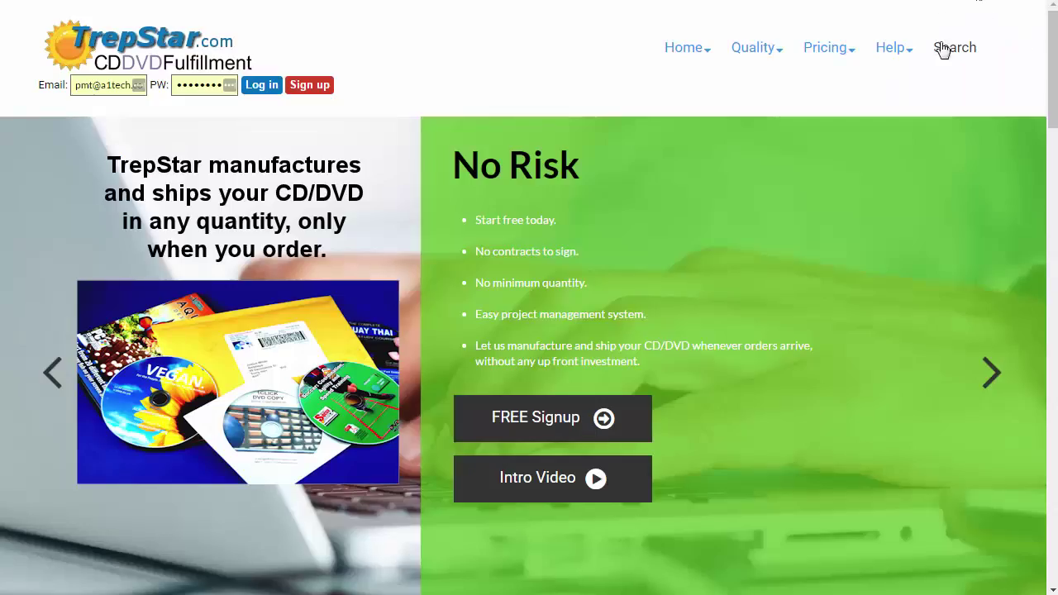
Step: Search trepstar.com for 'ftp' and open the TrepStar FTP result
left_click(946, 57)
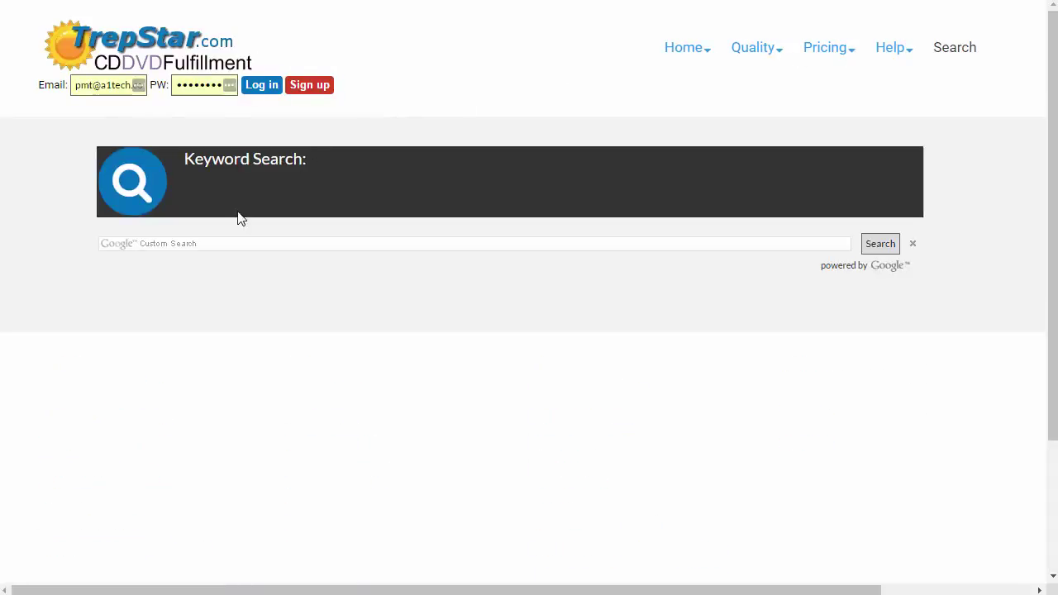
left_click(231, 243)
type("ftp")
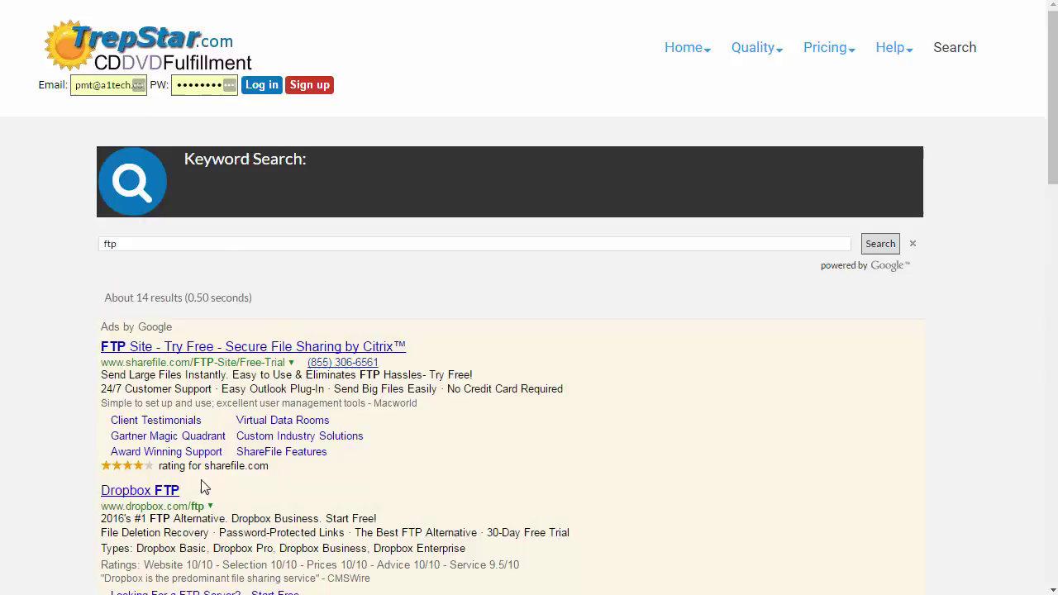
scroll(220, 451, "down", 4)
scroll(221, 456, "down", 1)
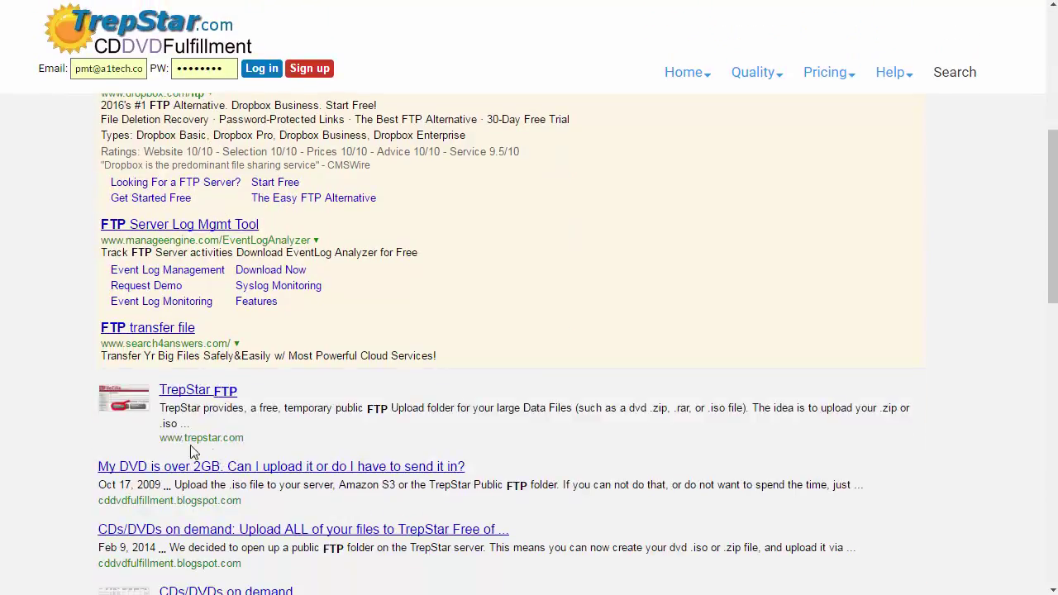
left_click(206, 391)
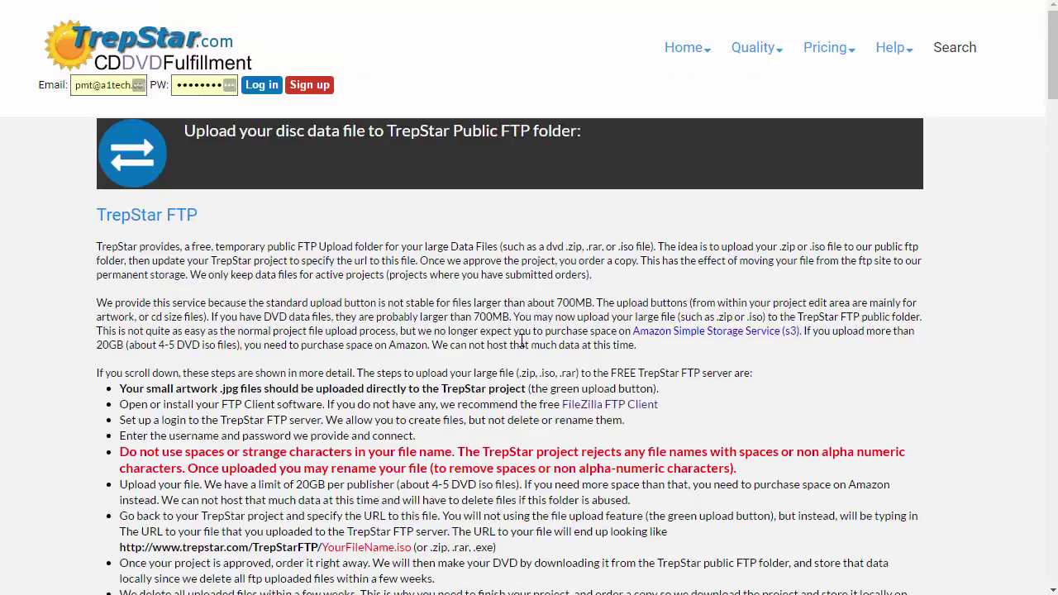
Step: Scroll the TrepStar FTP page down to the FileZilla download section
scroll(520, 341, "down", 3)
scroll(522, 341, "up", 1)
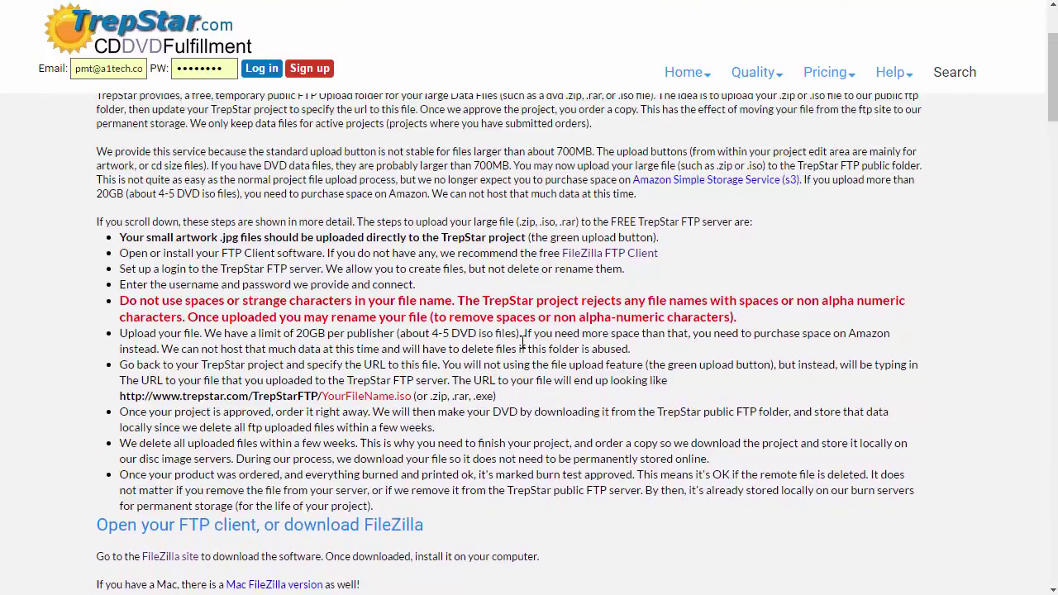
scroll(522, 341, "up", 2)
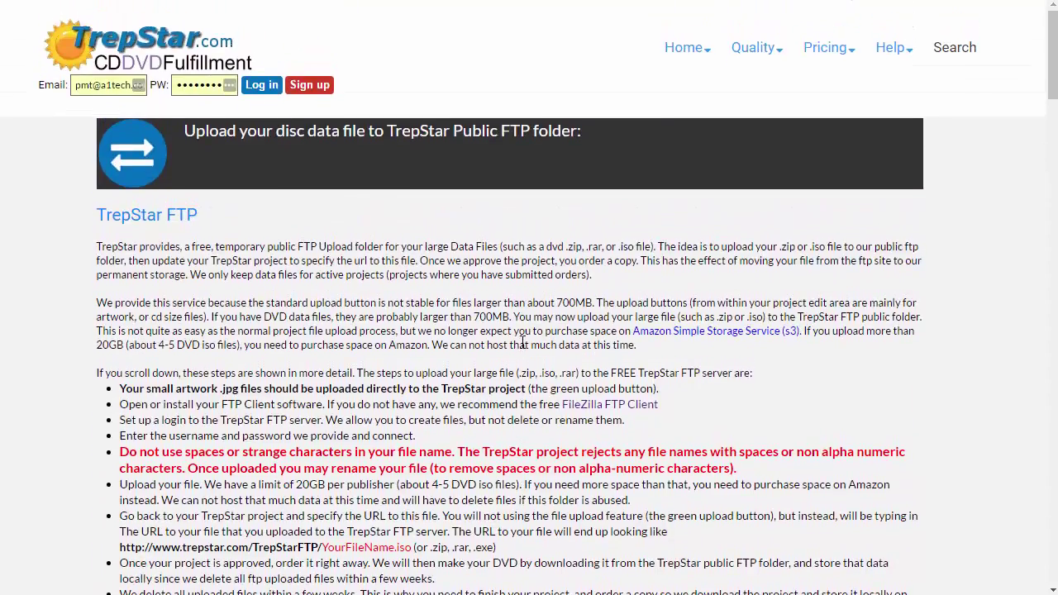
scroll(522, 341, "down", 3)
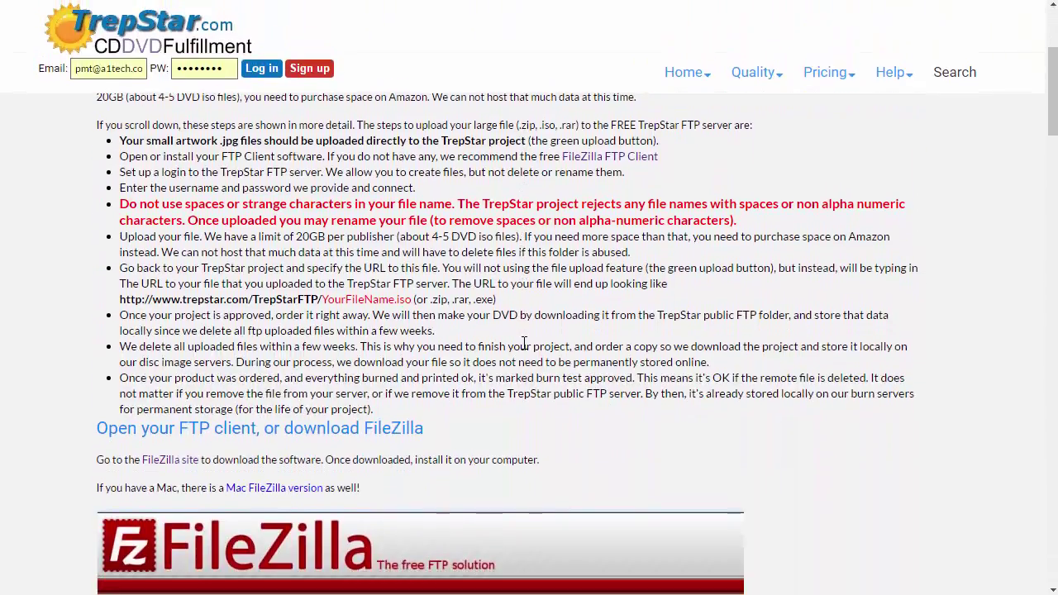
scroll(531, 353, "down", 3)
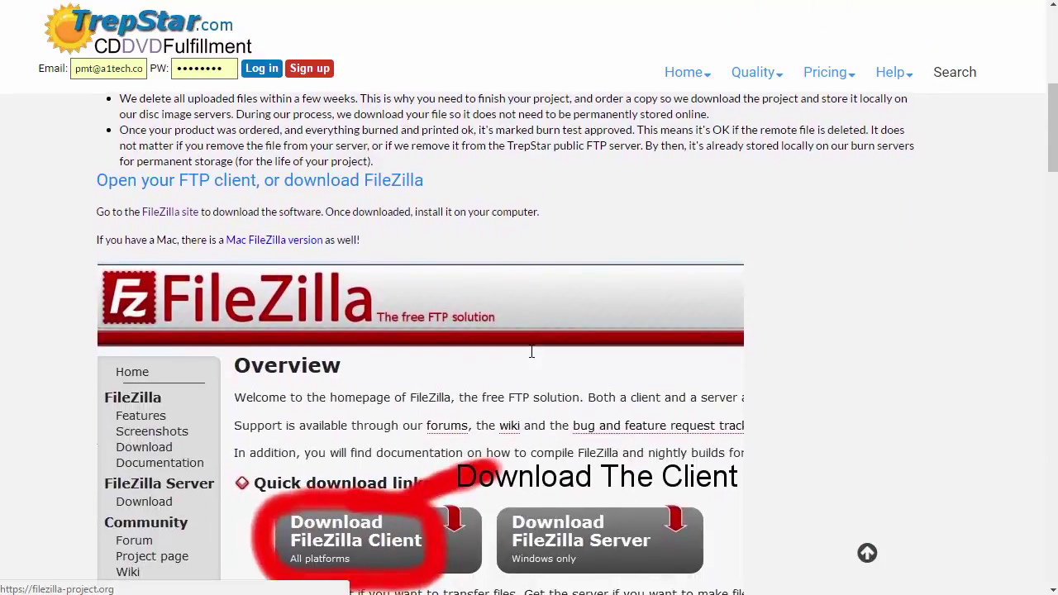
scroll(532, 353, "down", 3)
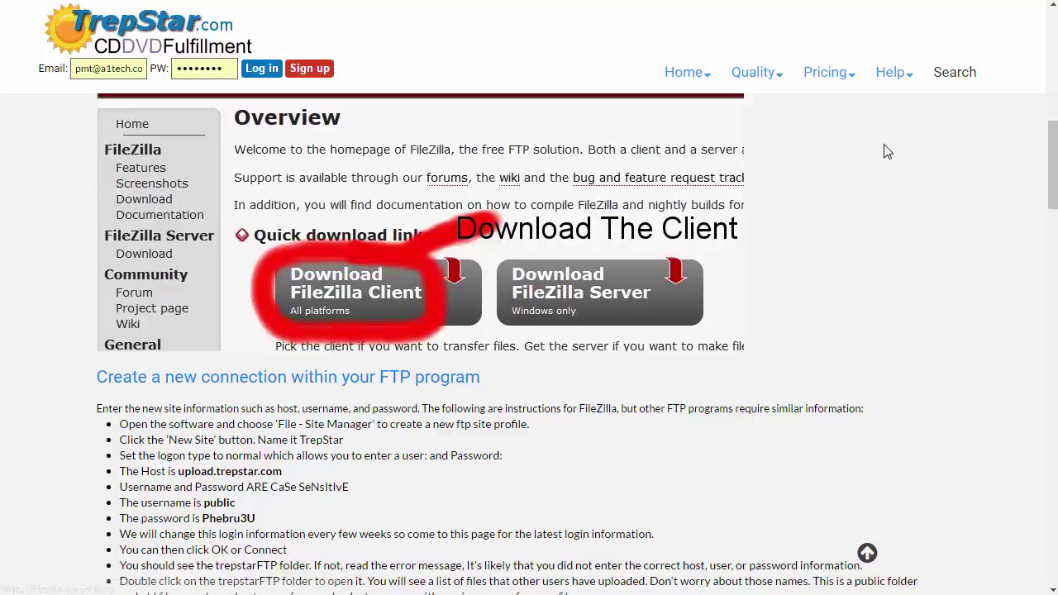
Step: Search 'ftp' again and reopen the TrepStar FTP page's connection instructions
left_click(954, 72)
left_click(162, 245)
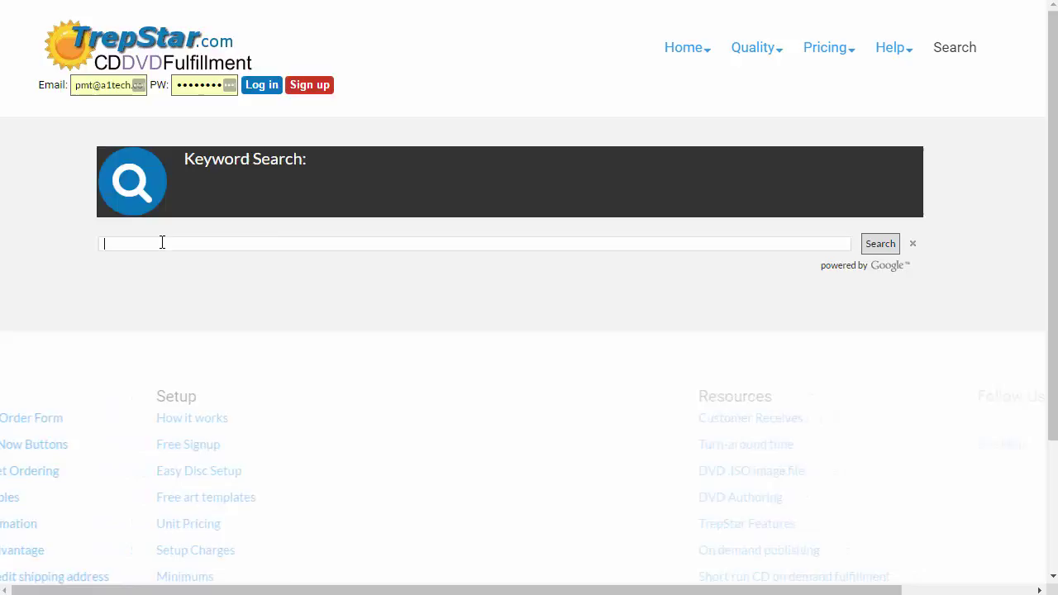
type("ftp")
key("Return")
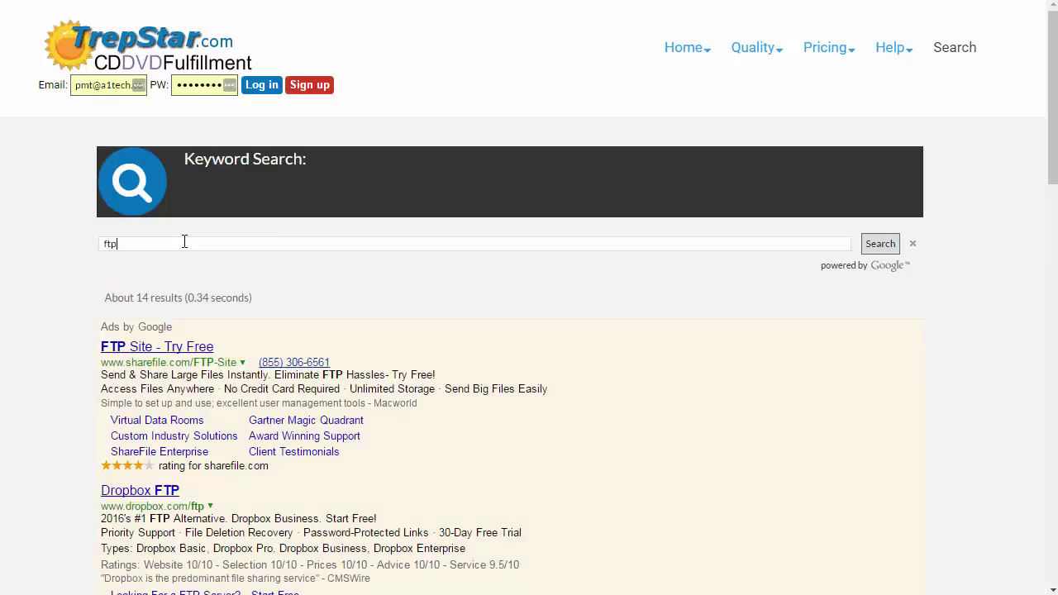
scroll(505, 351, "down", 5)
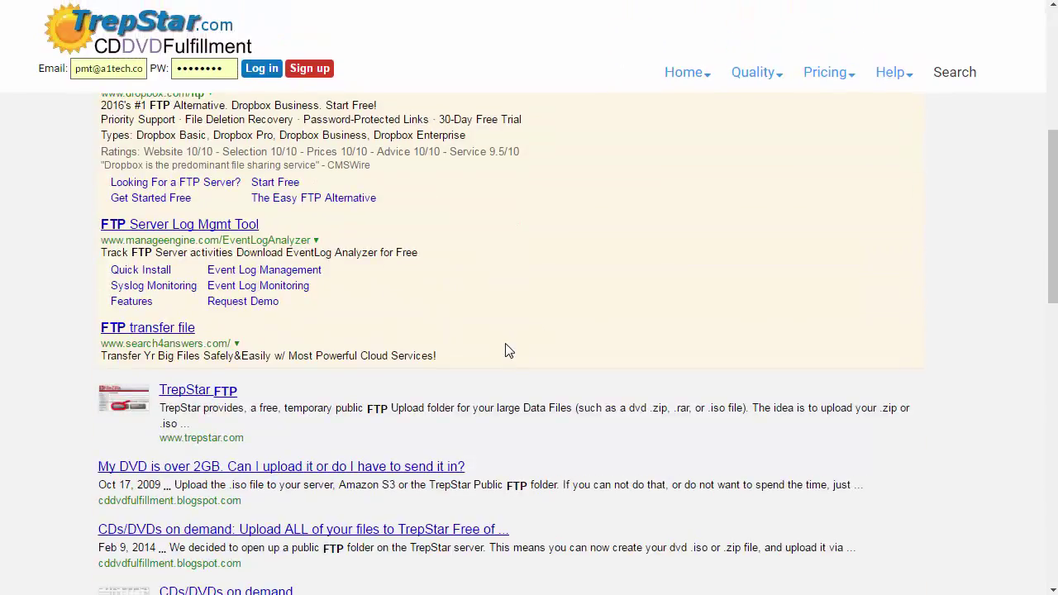
left_click(165, 392)
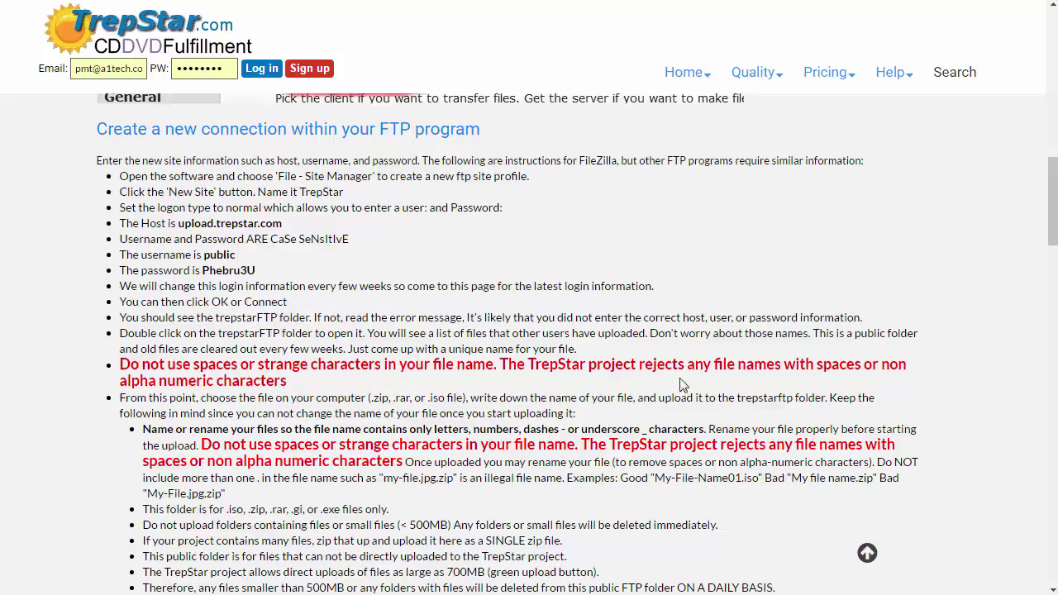
mouse_move(891, 83)
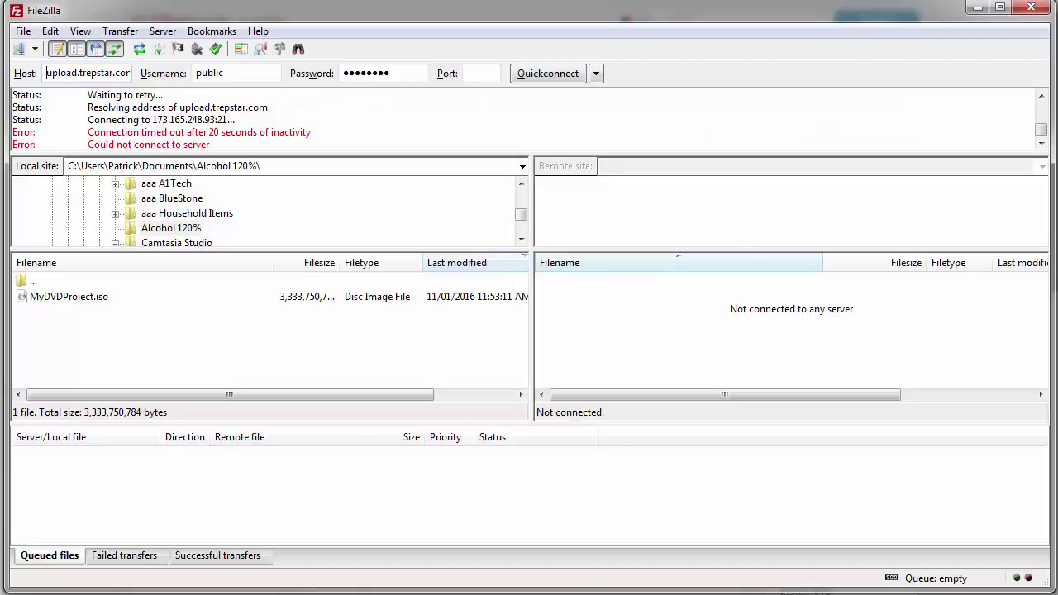
Step: Check FileZilla's local Alcohol 120% folder path and select MyDVDProject.iso
left_click(278, 167)
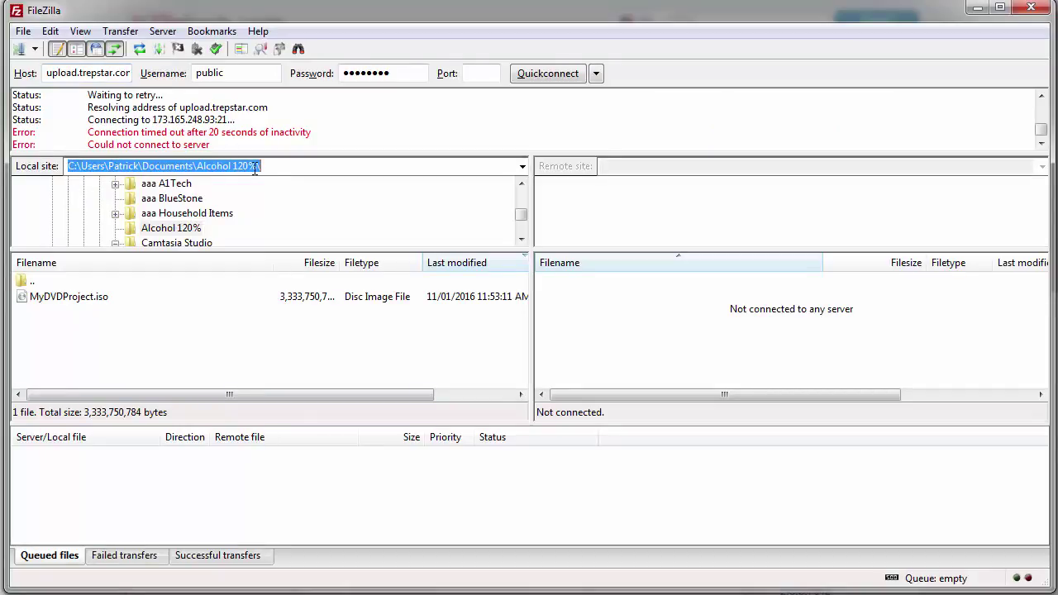
left_click(135, 166)
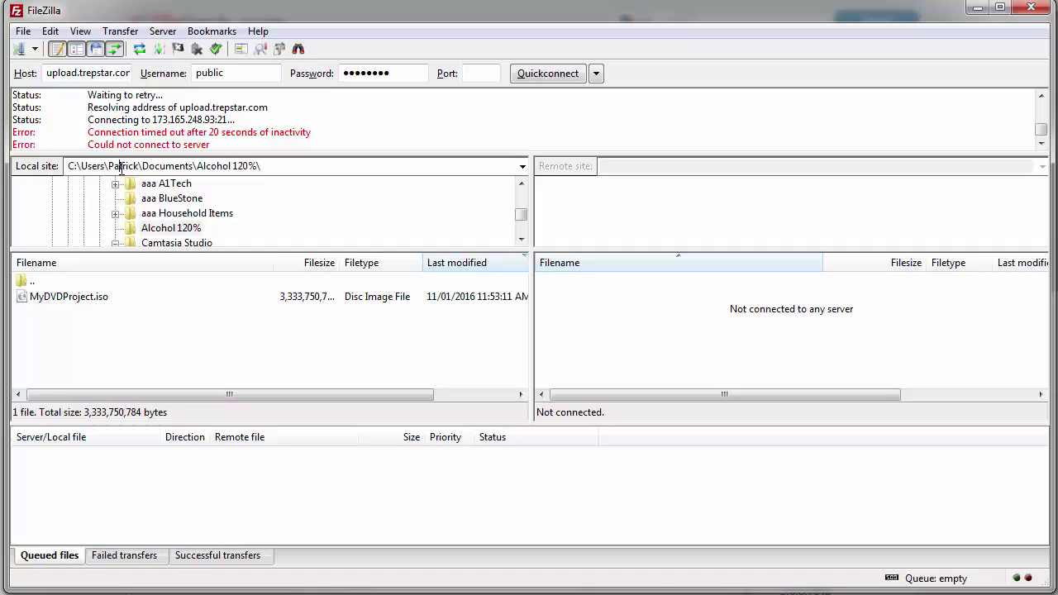
left_click_drag(105, 167, 140, 166)
left_click(263, 166)
left_click_drag(276, 165, 63, 165)
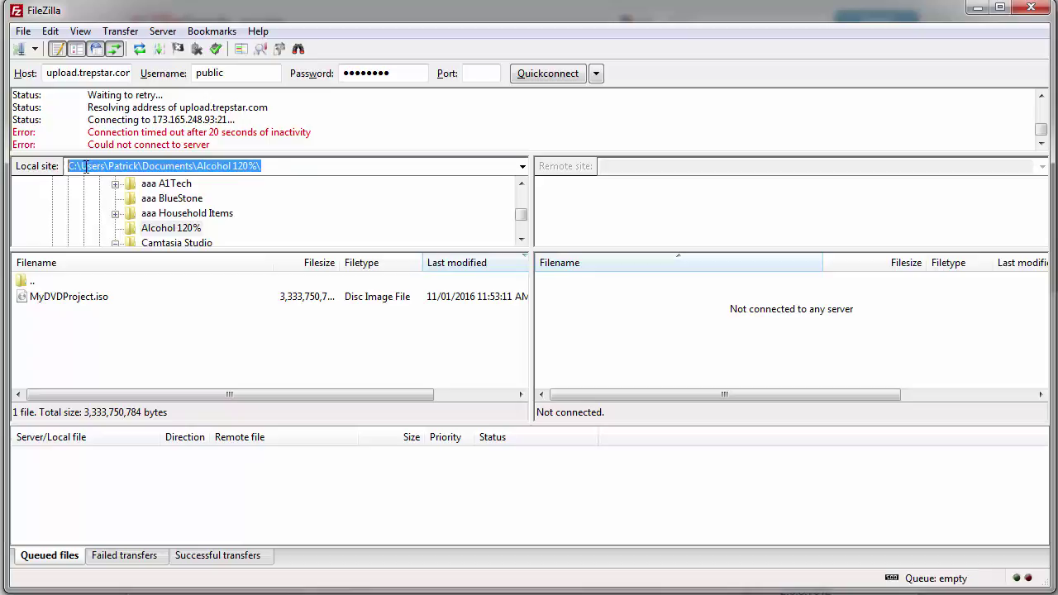
left_click(68, 300)
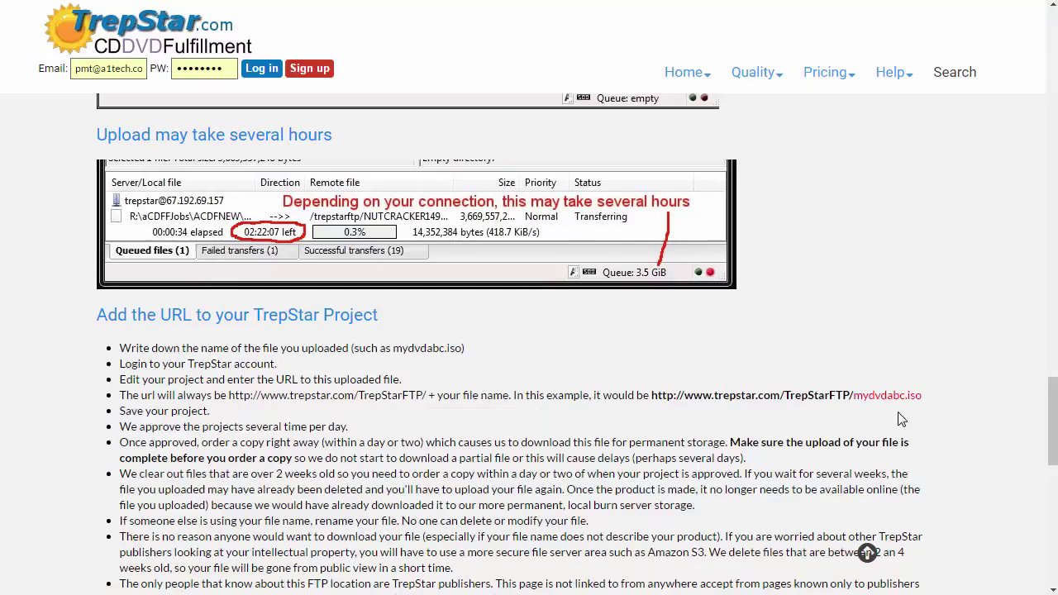
left_click_drag(652, 396, 924, 398)
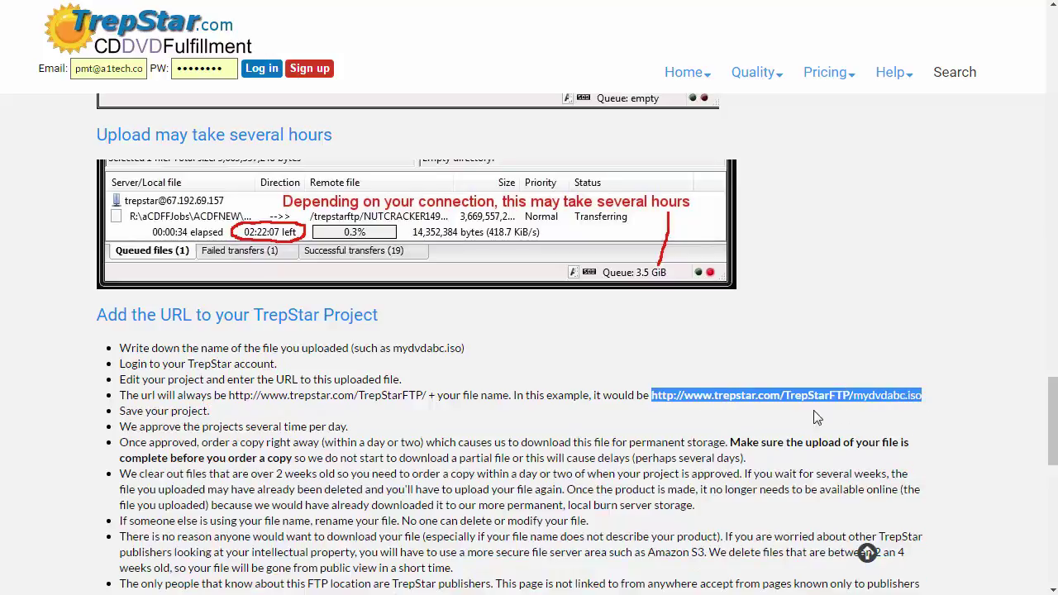
left_click(739, 411)
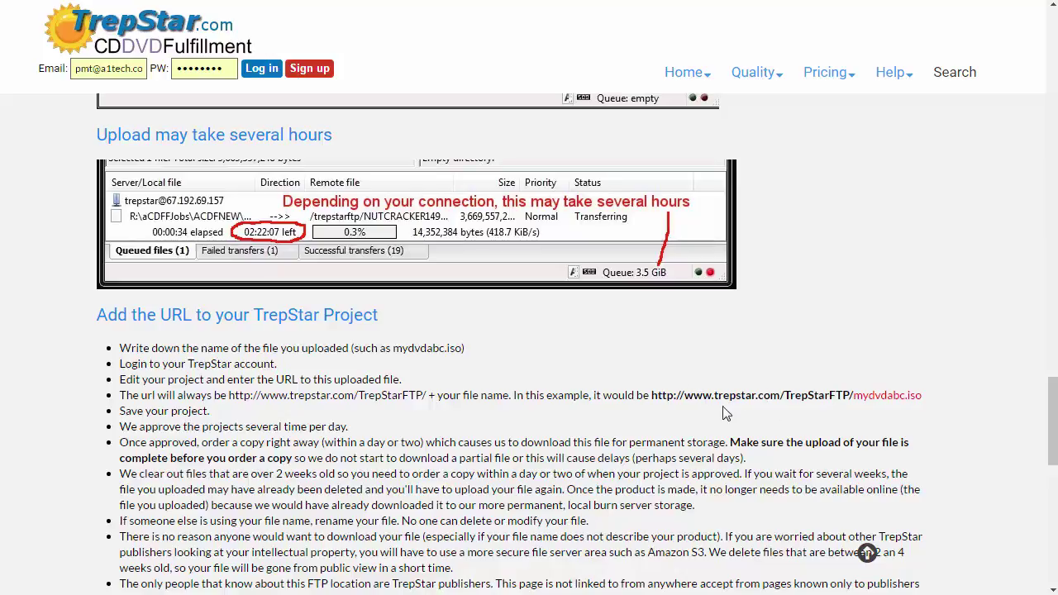
left_click_drag(652, 395, 922, 395)
key("ctrl+c")
right_click(828, 395)
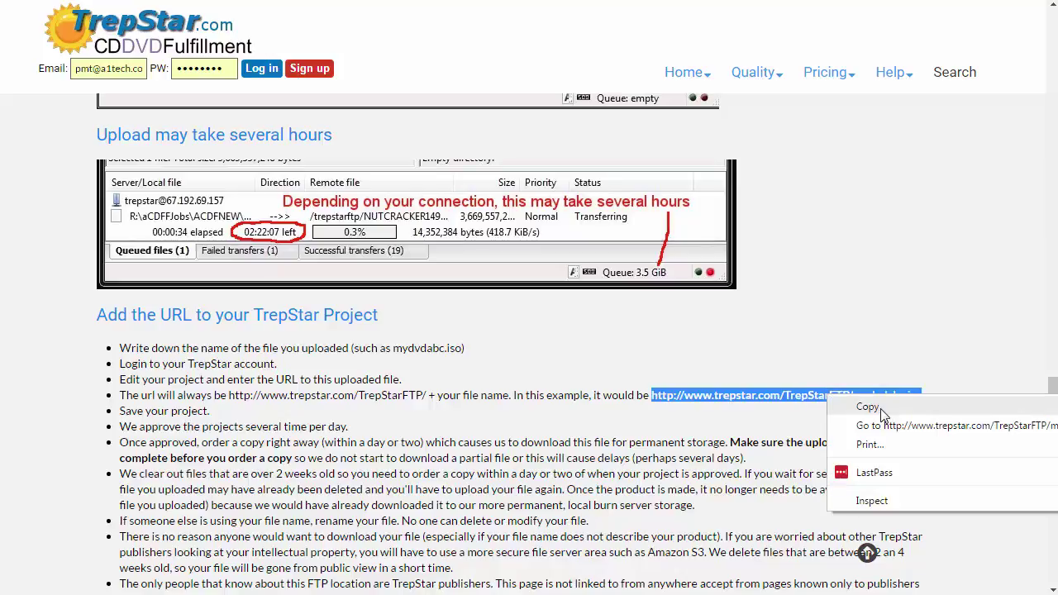
left_click(879, 408)
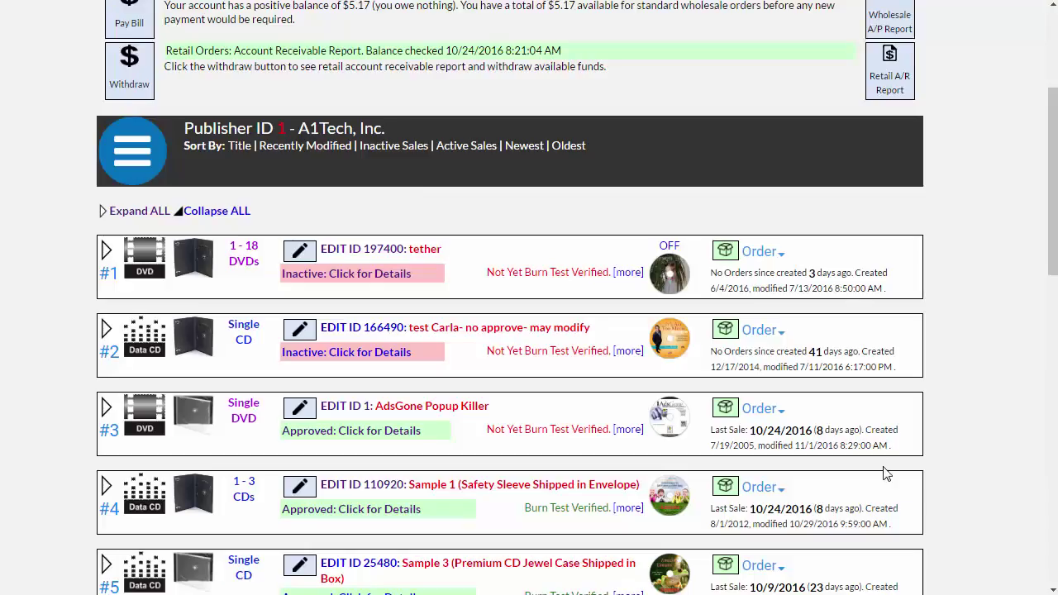
Step: Edit AdsGone Popup Killer, pasting the URL and replacing mydvdabc with MyDVDProject for Disc#1
left_click(424, 407)
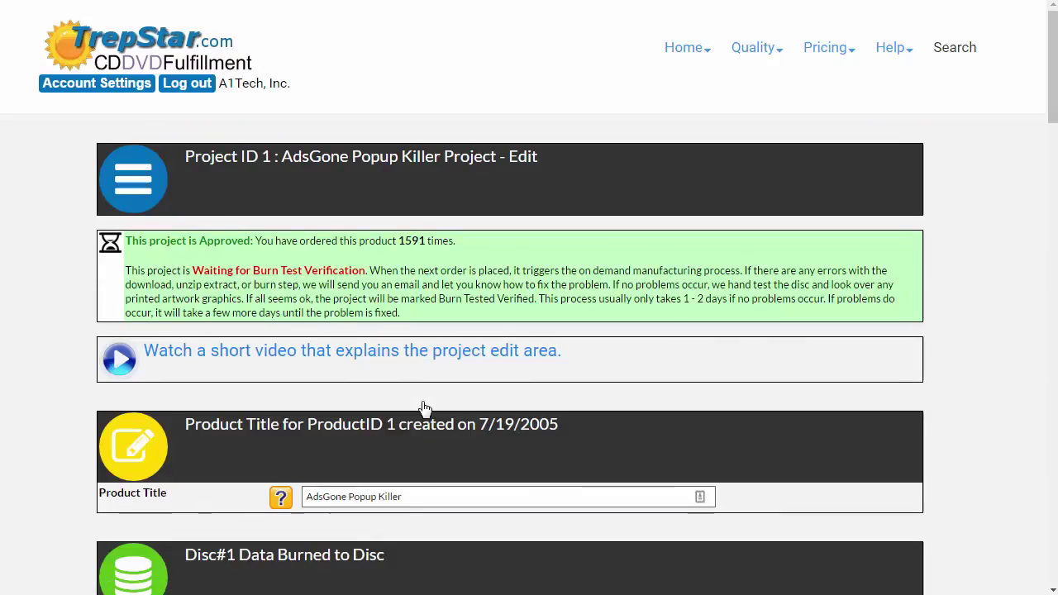
scroll(424, 408, "down", 2)
scroll(421, 409, "down", 3)
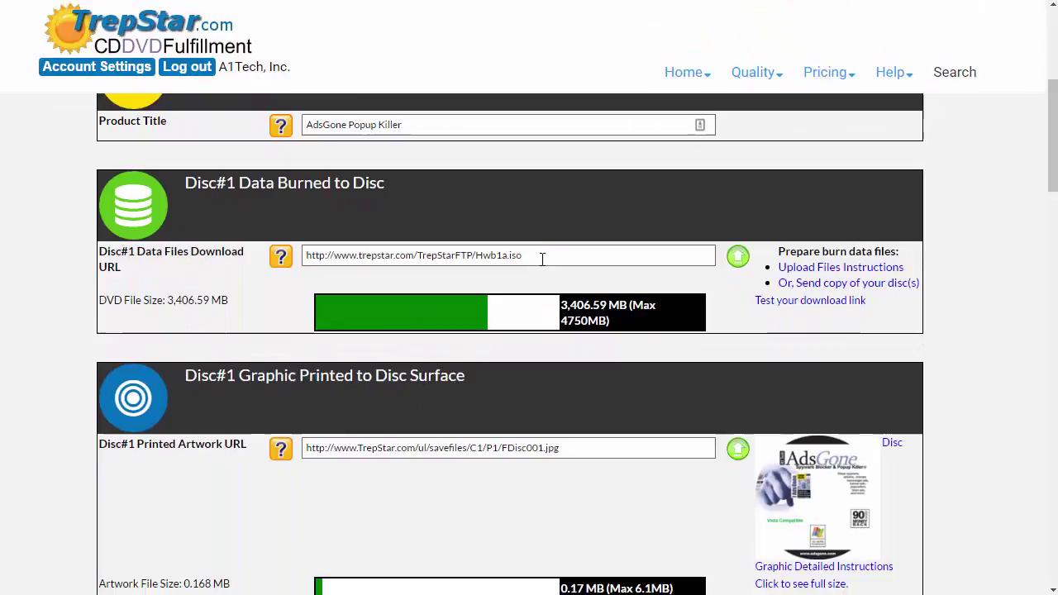
triple_click(548, 254)
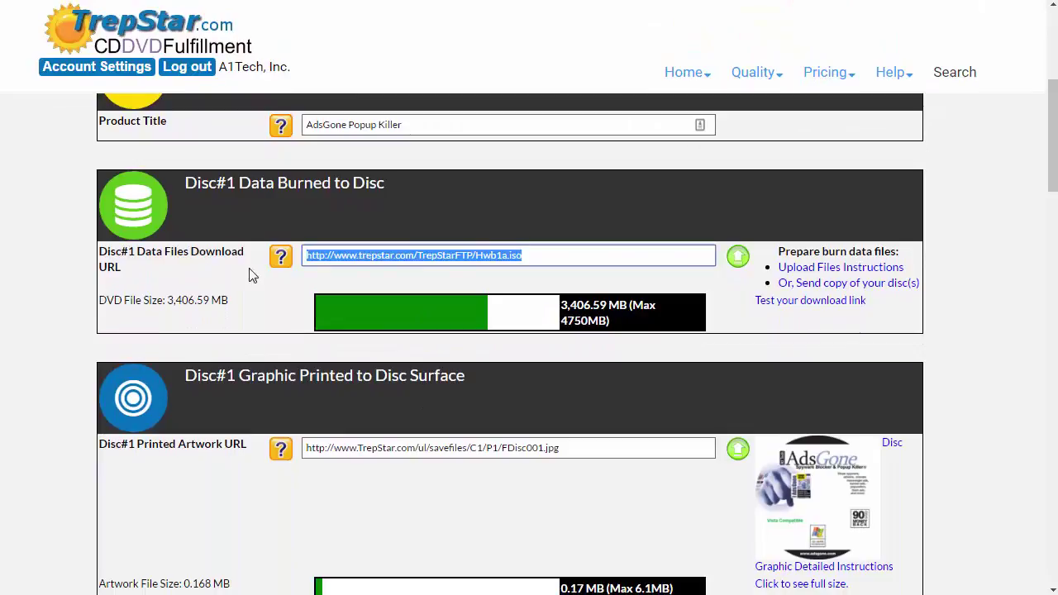
key("ctrl+v")
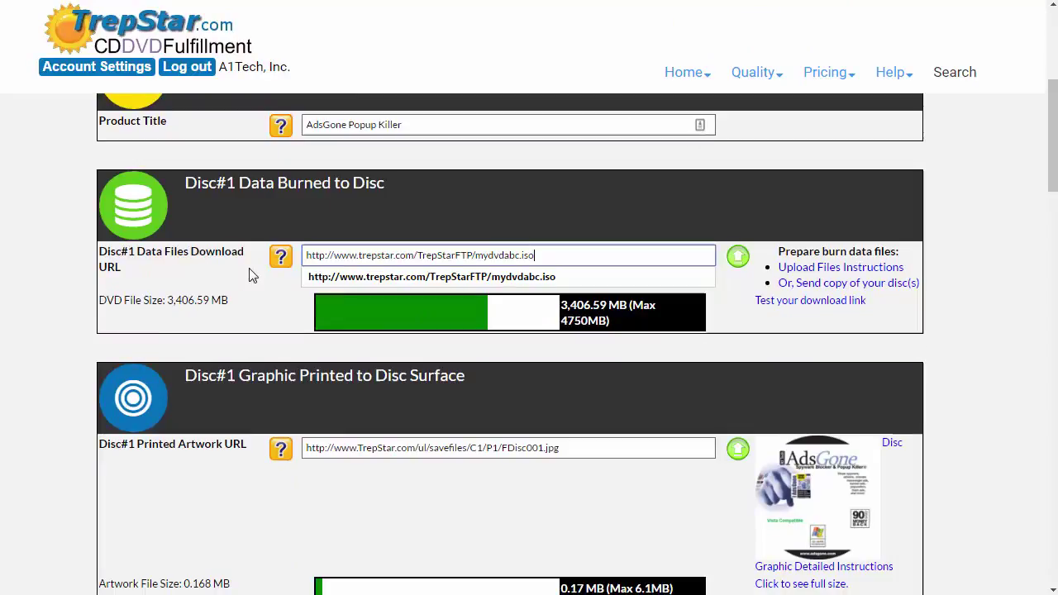
double_click(507, 255)
type("My")
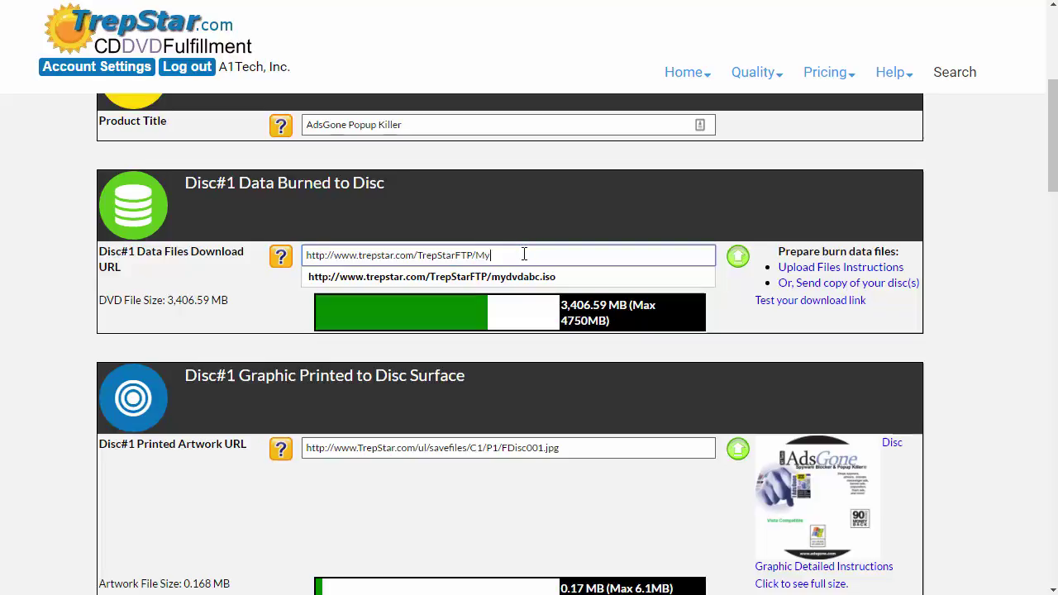
type("DVDProject.iso")
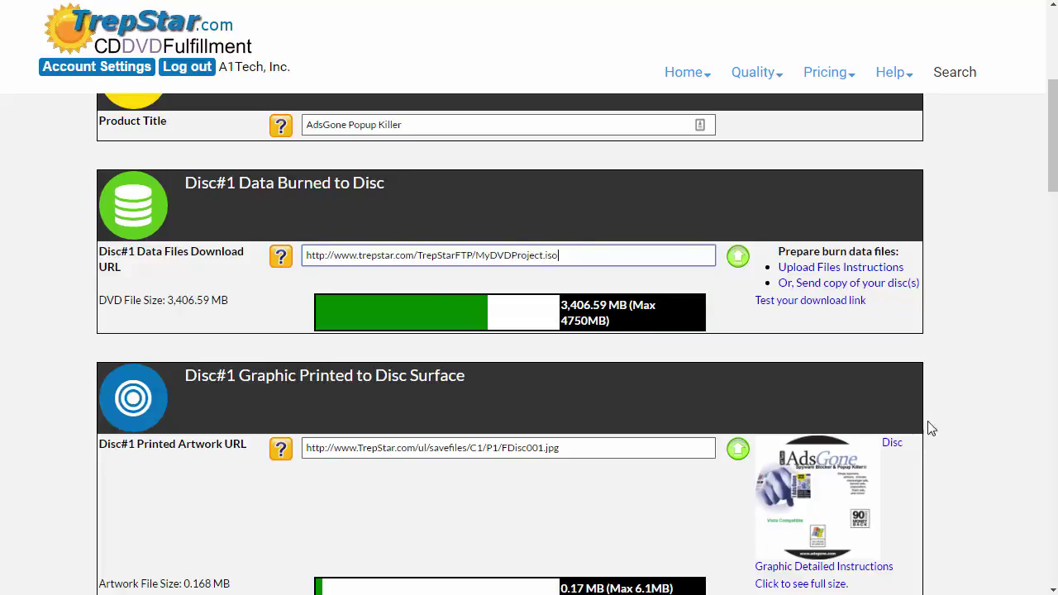
scroll(937, 428, "down", 15)
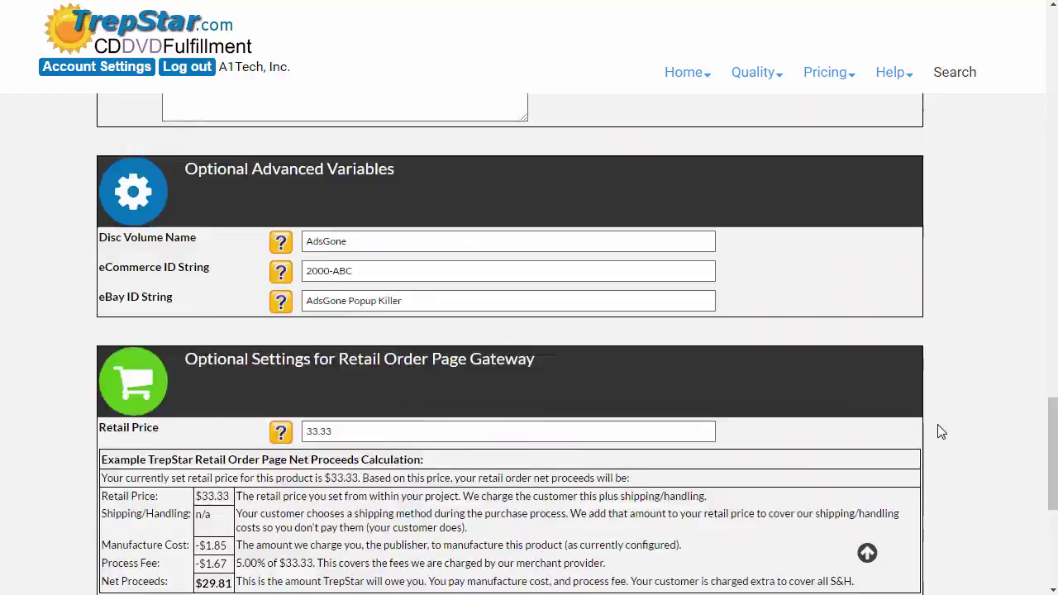
scroll(937, 428, "down", 5)
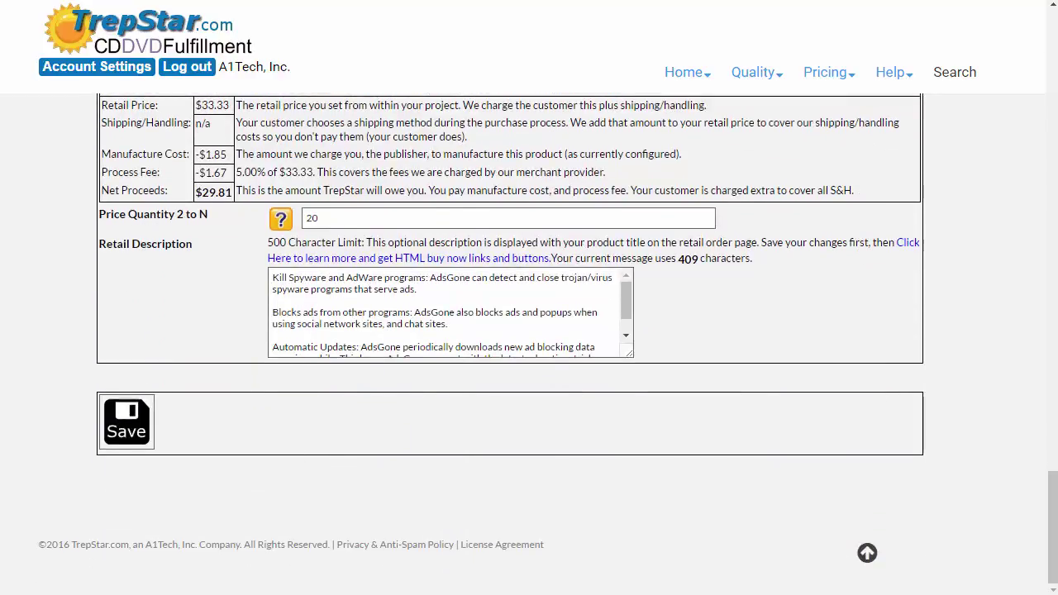
Step: Save the project changes and return to the account's project list
left_click(128, 426)
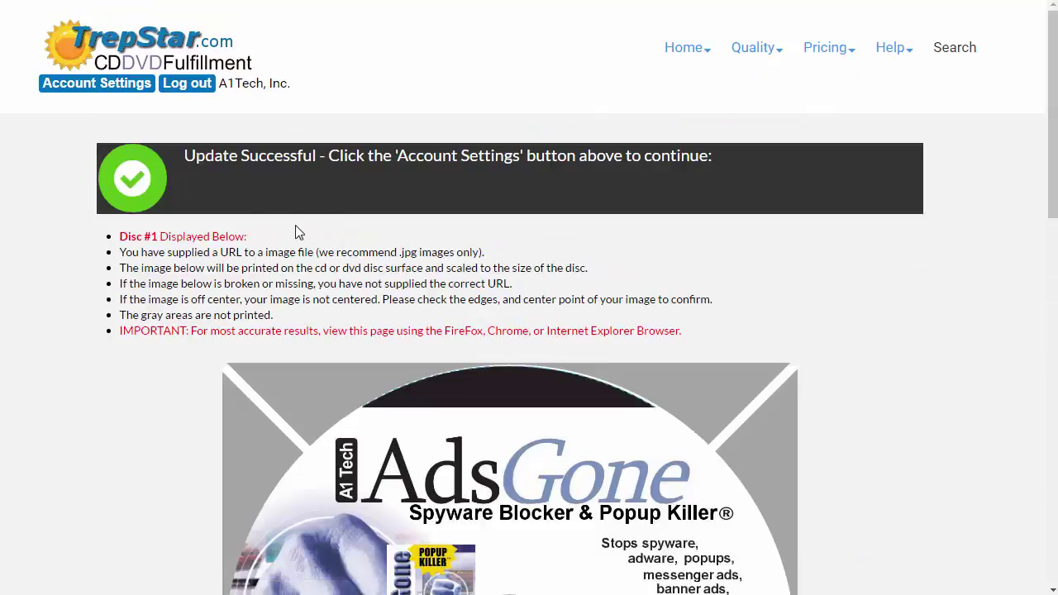
scroll(247, 345, "down", 5)
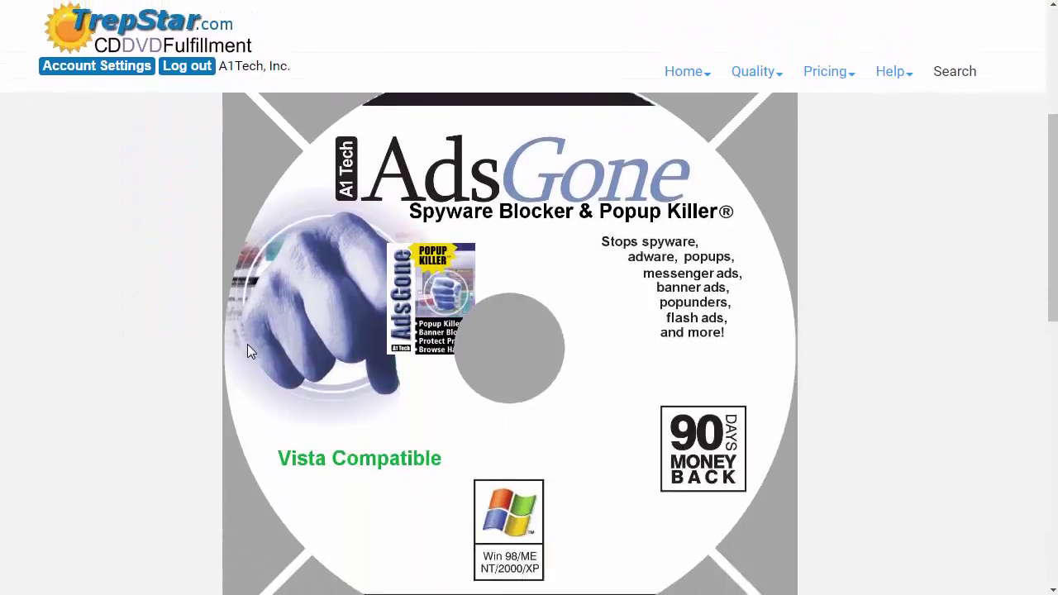
scroll(248, 352, "up", 5)
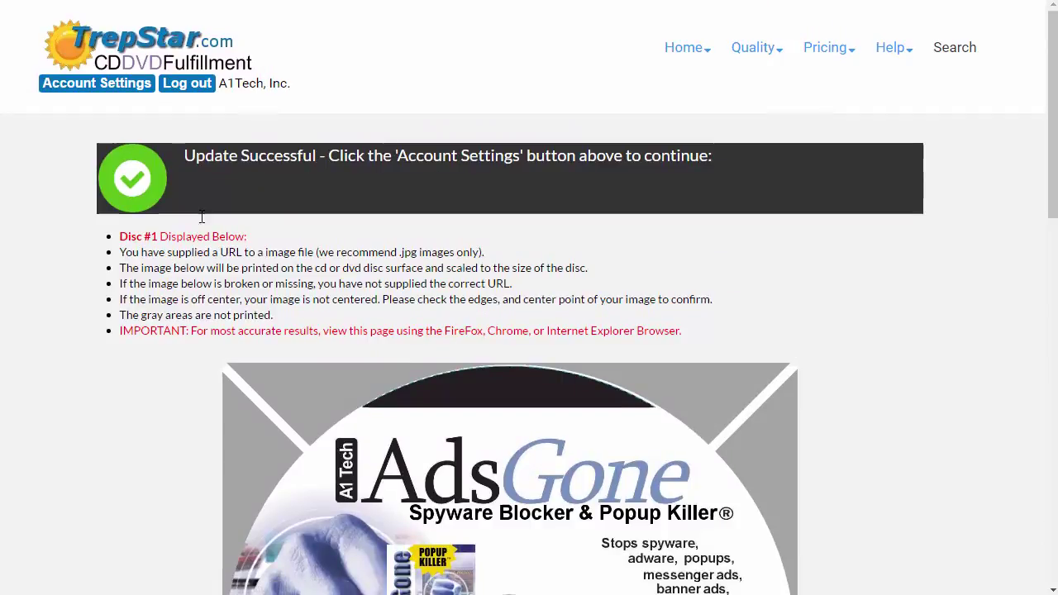
left_click(138, 177)
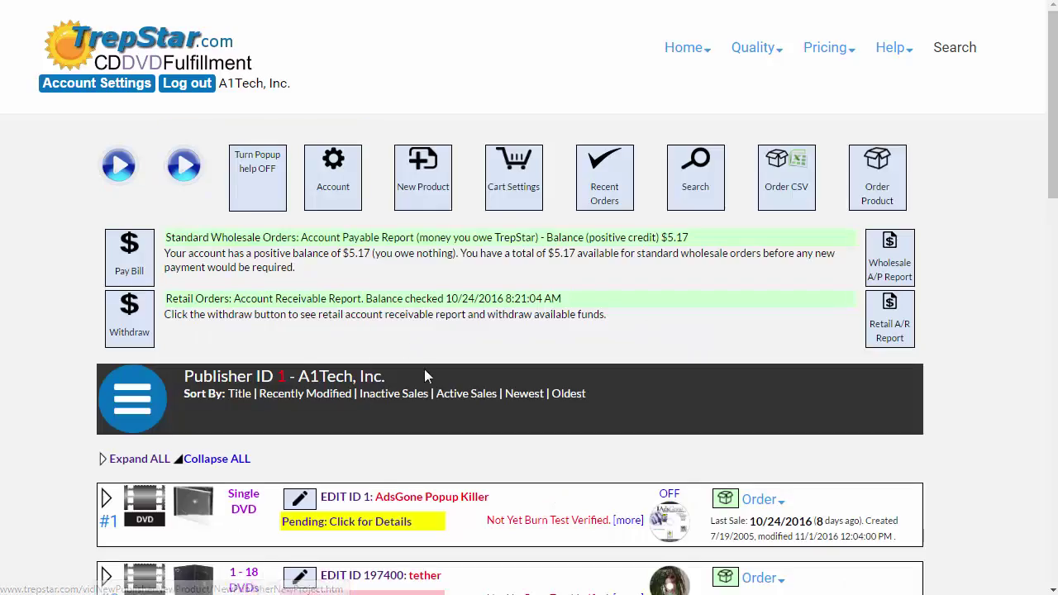
scroll(424, 369, "down", 3)
scroll(423, 375, "down", 1)
scroll(429, 376, "up", 3)
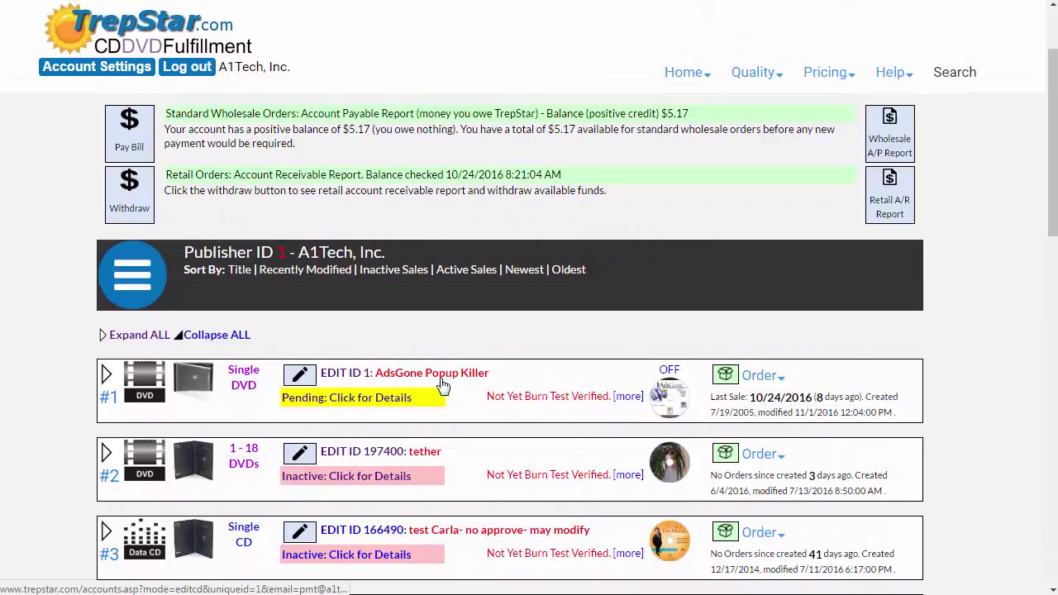
Step: Reopen the AdsGone Popup Killer project to confirm the 3,179.31 MB size and the saved download URL
left_click(441, 380)
scroll(438, 394, "down", 4)
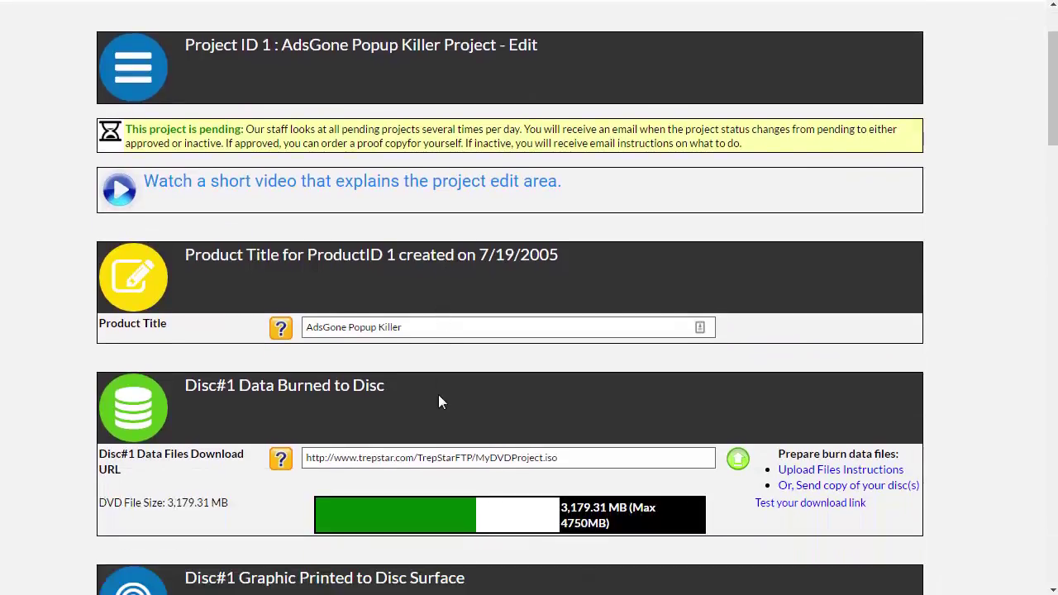
scroll(436, 389, "down", 1)
scroll(427, 377, "up", 3)
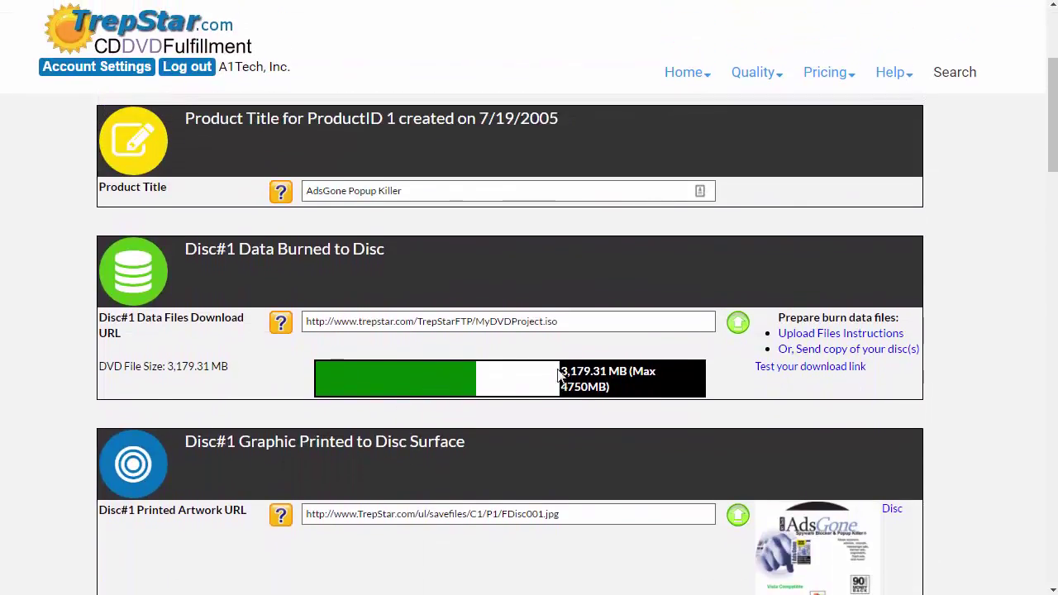
left_click_drag(561, 374, 625, 372)
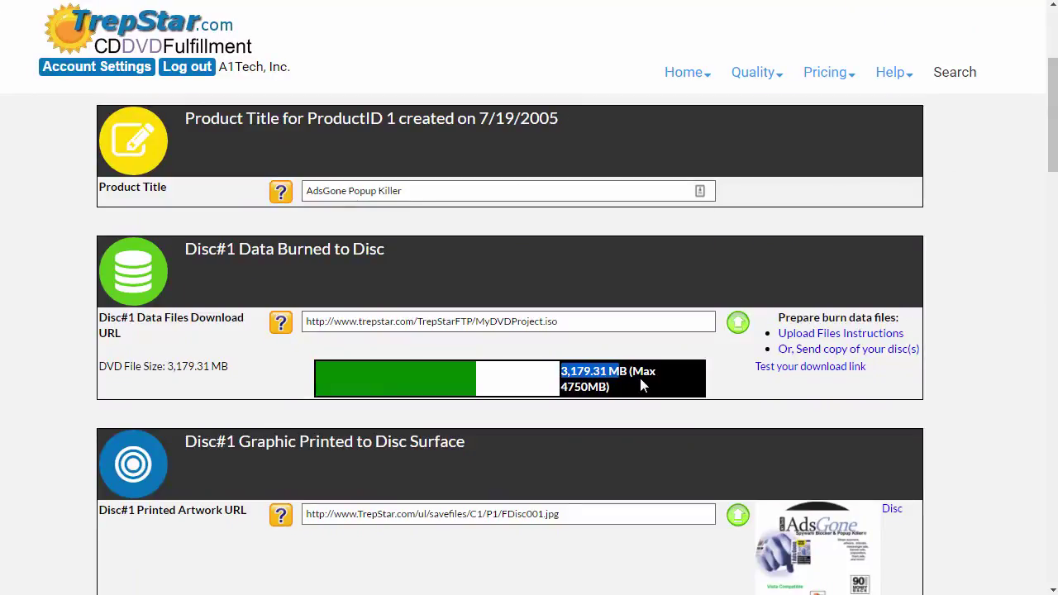
left_click_drag(573, 321, 358, 322)
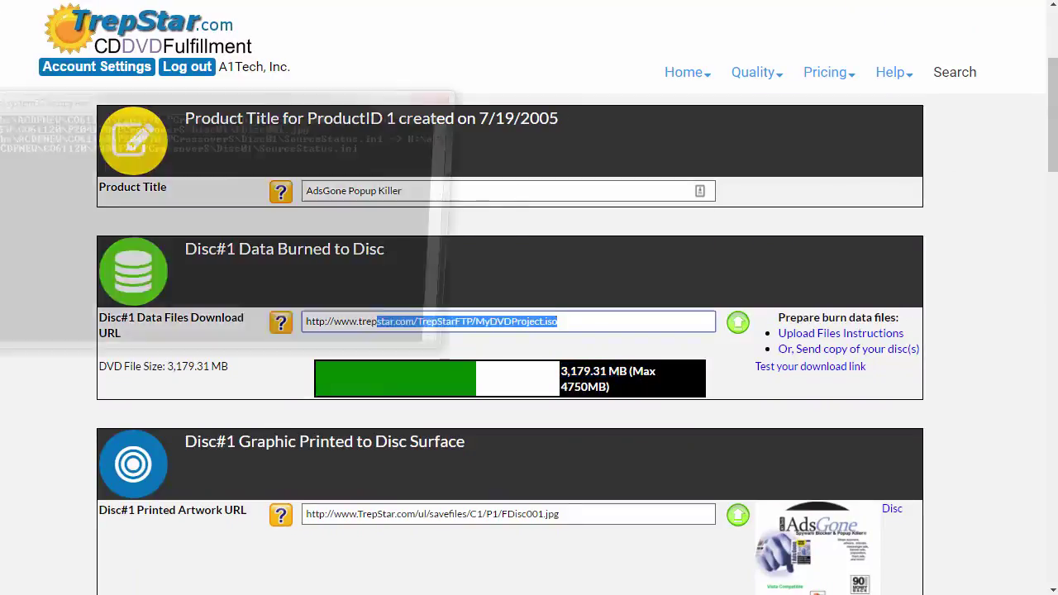
left_click(359, 321)
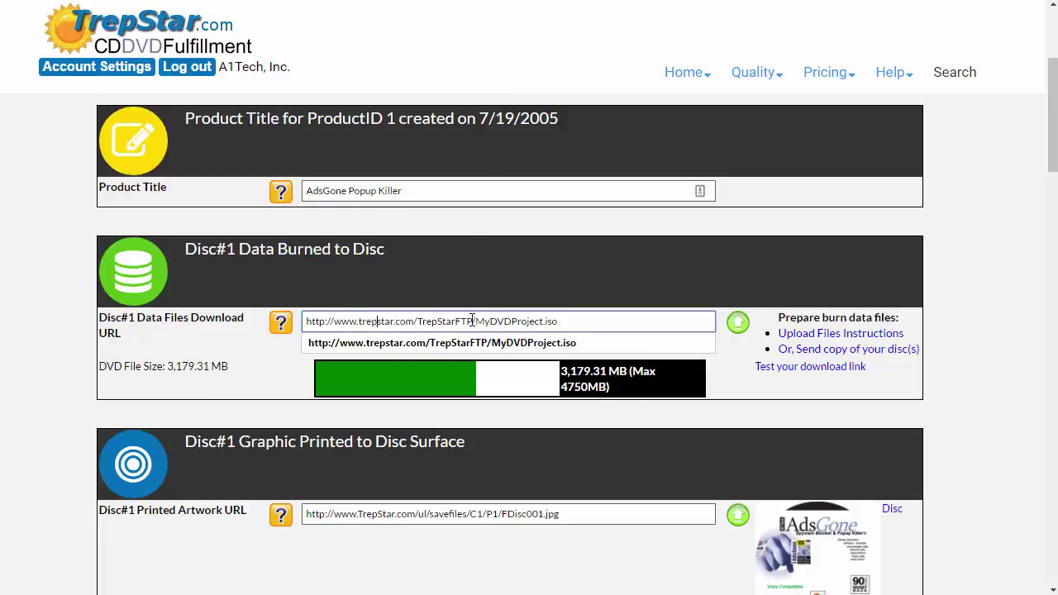
triple_click(431, 321)
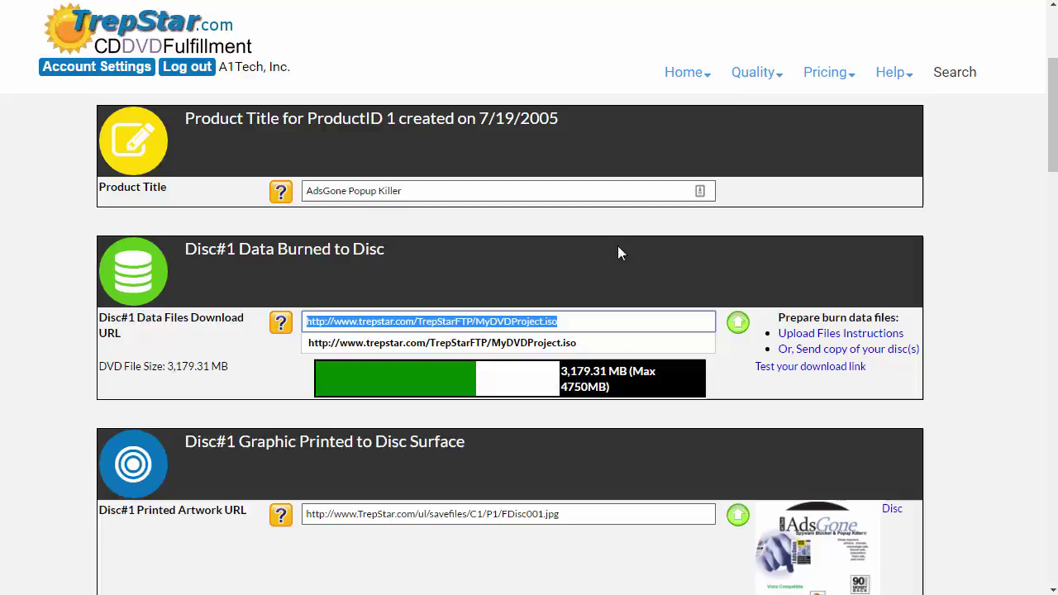
left_click(756, 72)
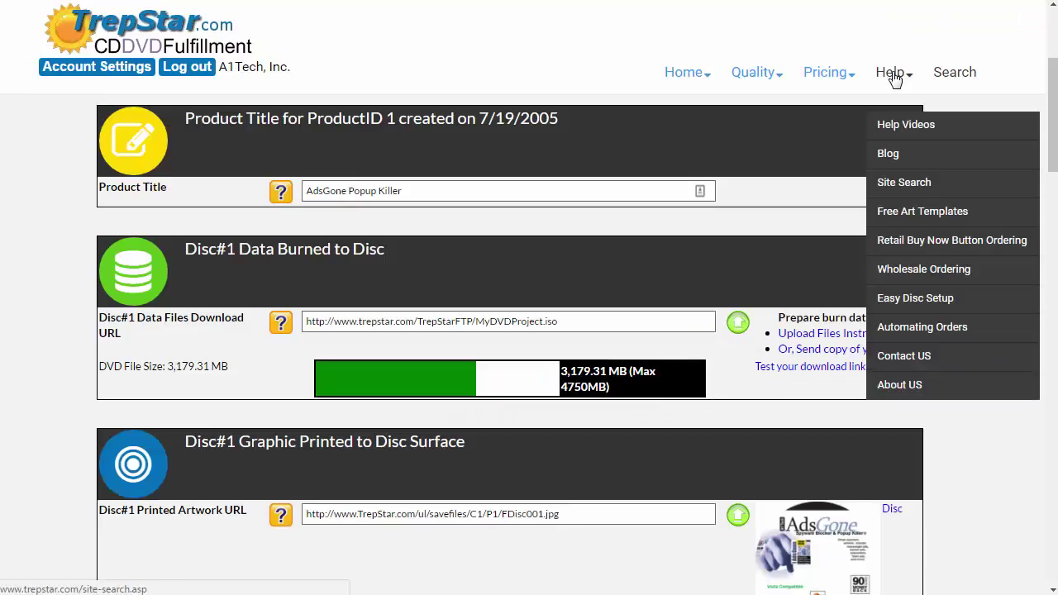
Step: Open TrepStar's Help Video Topics page and scroll toward the Preparing DVDs and Audio CDs videos
left_click(903, 124)
scroll(486, 303, "down", 5)
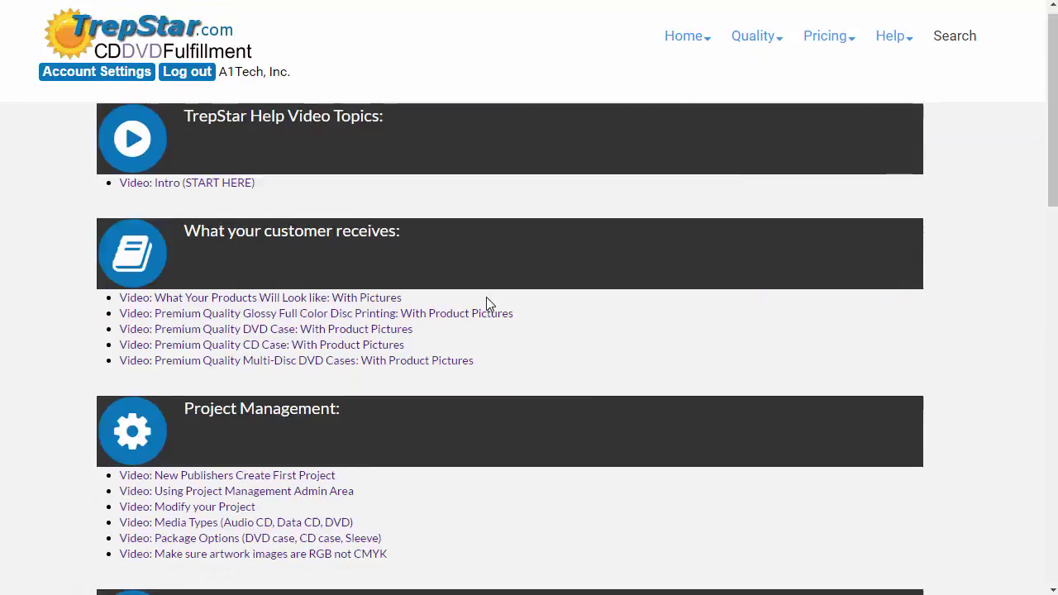